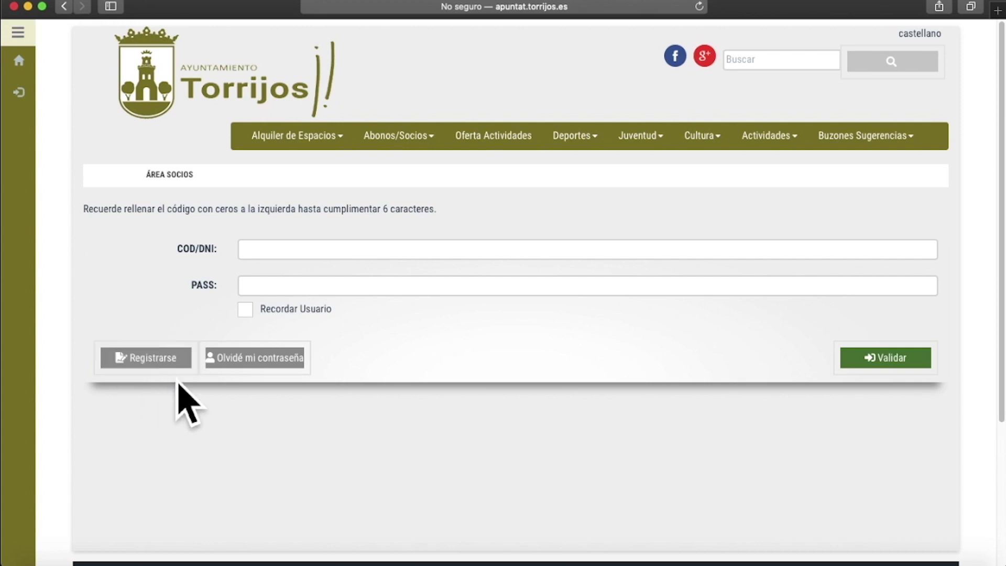
- Open the new-user registration and review the fields of its Localización step
{"action": "left_click", "coordinate": [153, 358]}
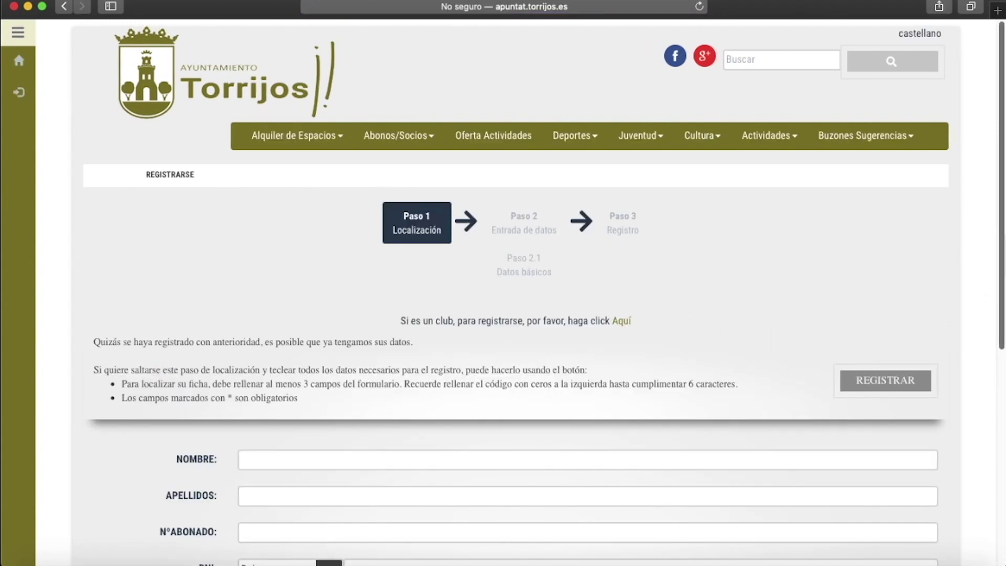
{"action": "scroll", "coordinate": [838, 315], "scroll_direction": "down", "scroll_amount": 2}
{"action": "scroll", "coordinate": [734, 270], "scroll_direction": "down", "scroll_amount": 5}
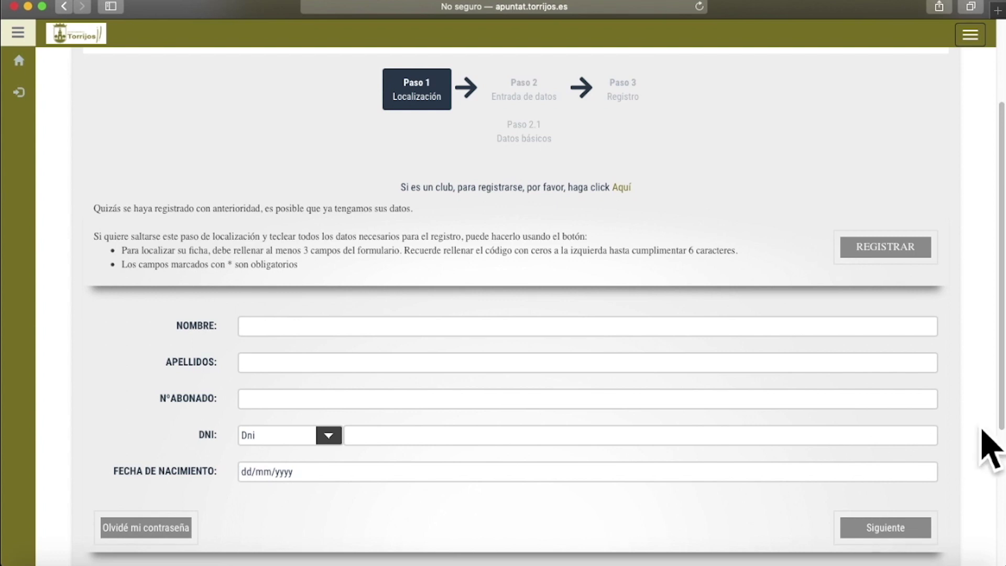
{"action": "scroll", "coordinate": [870, 360], "scroll_direction": "up", "scroll_amount": 5}
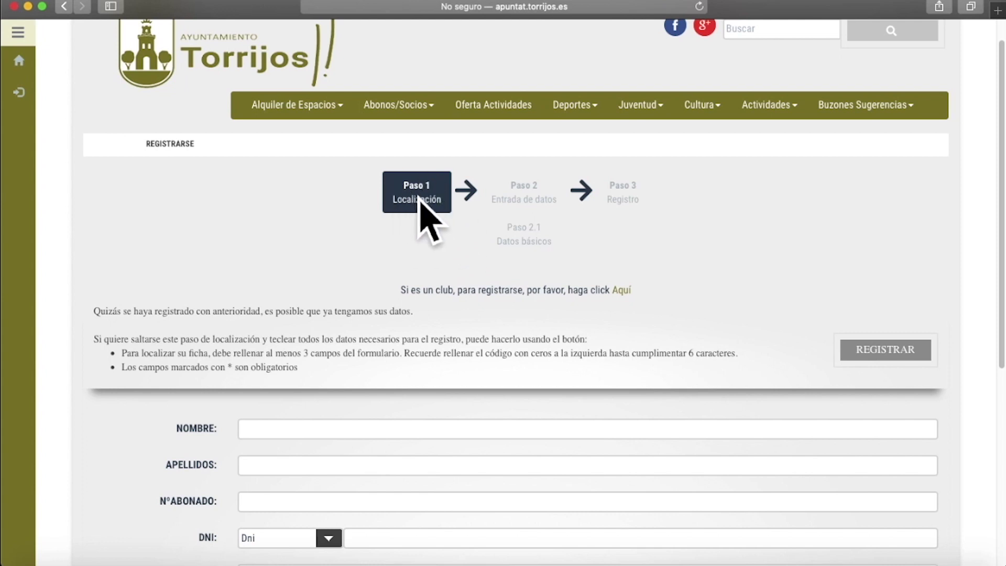
- Skip the Localización step and review the Entrada de datos form, from its mandatory personal fields through to the registration confirmation
{"action": "left_click", "coordinate": [915, 356]}
{"action": "scroll", "coordinate": [719, 366], "scroll_direction": "down", "scroll_amount": 5}
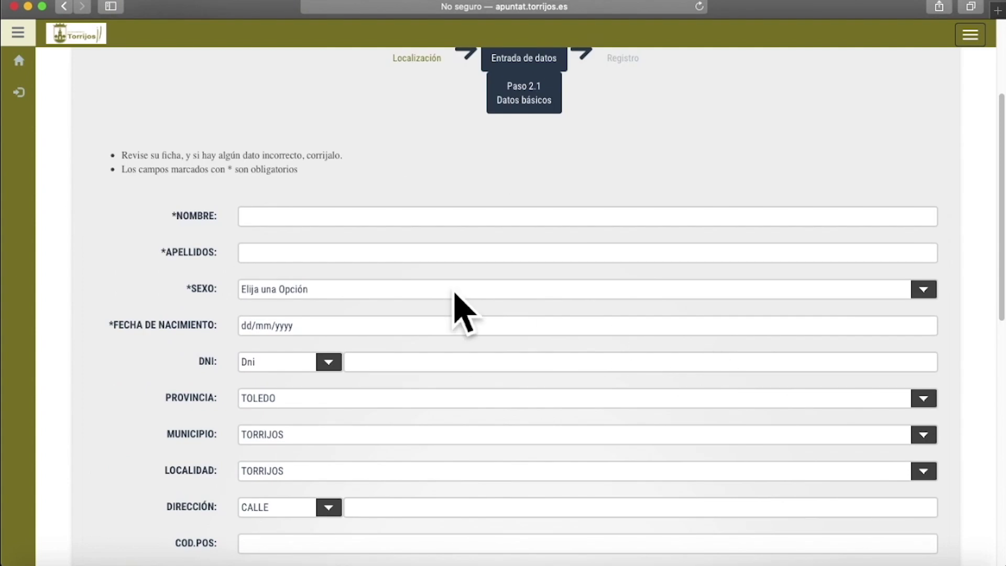
{"action": "scroll", "coordinate": [407, 262], "scroll_direction": "down", "scroll_amount": 1}
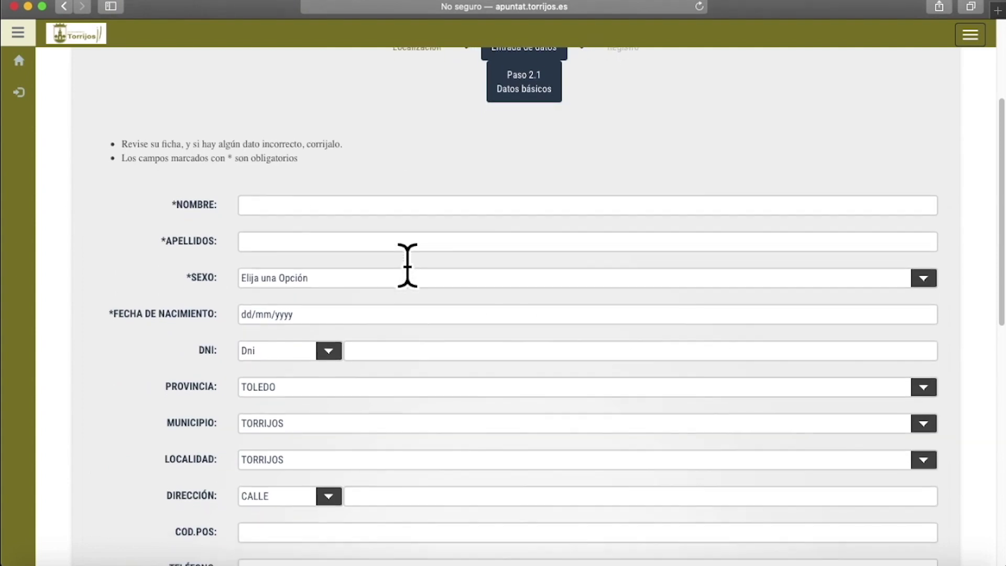
{"action": "scroll", "coordinate": [412, 278], "scroll_direction": "down", "scroll_amount": 4}
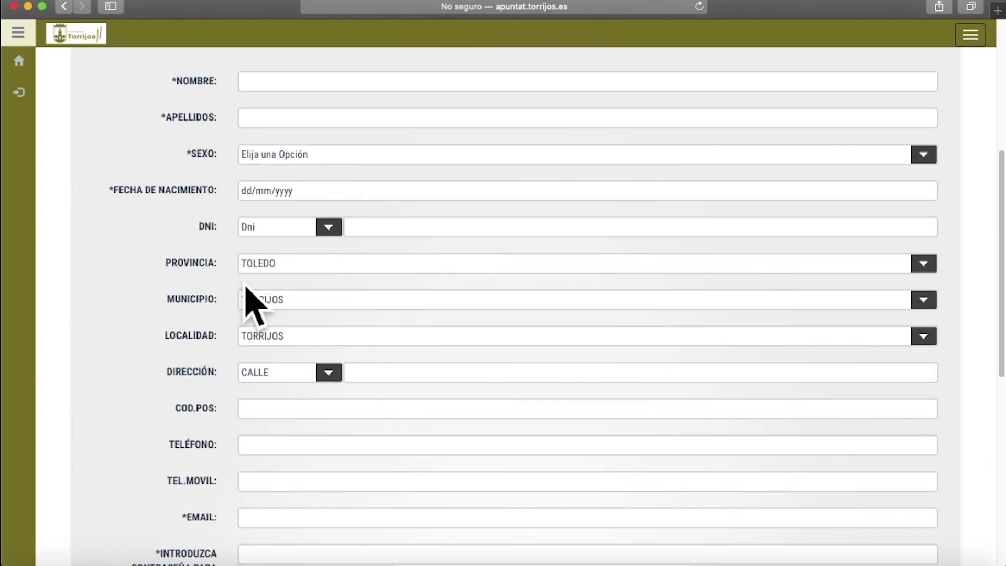
{"action": "scroll", "coordinate": [280, 346], "scroll_direction": "up", "scroll_amount": 2}
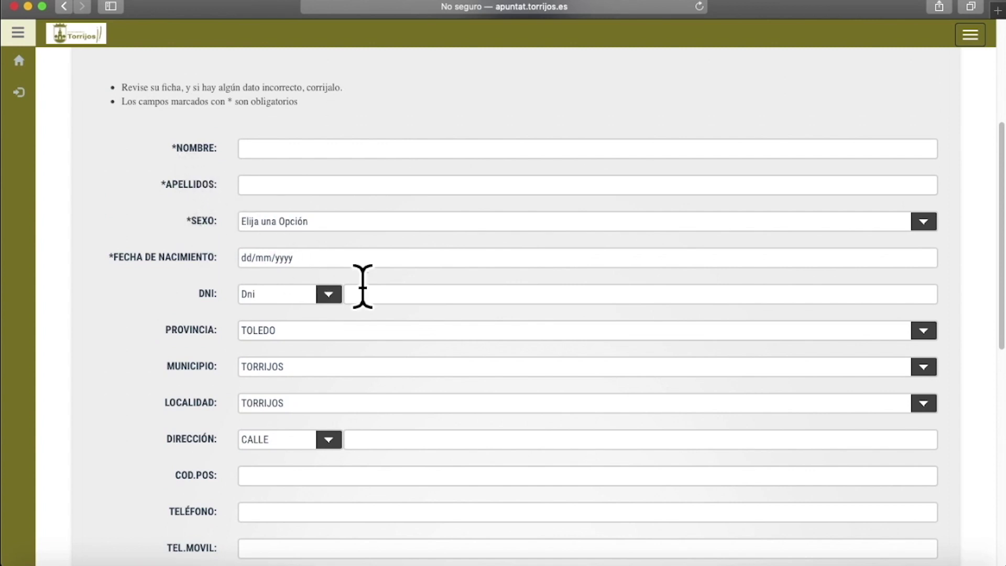
{"action": "scroll", "coordinate": [376, 281], "scroll_direction": "down", "scroll_amount": 7}
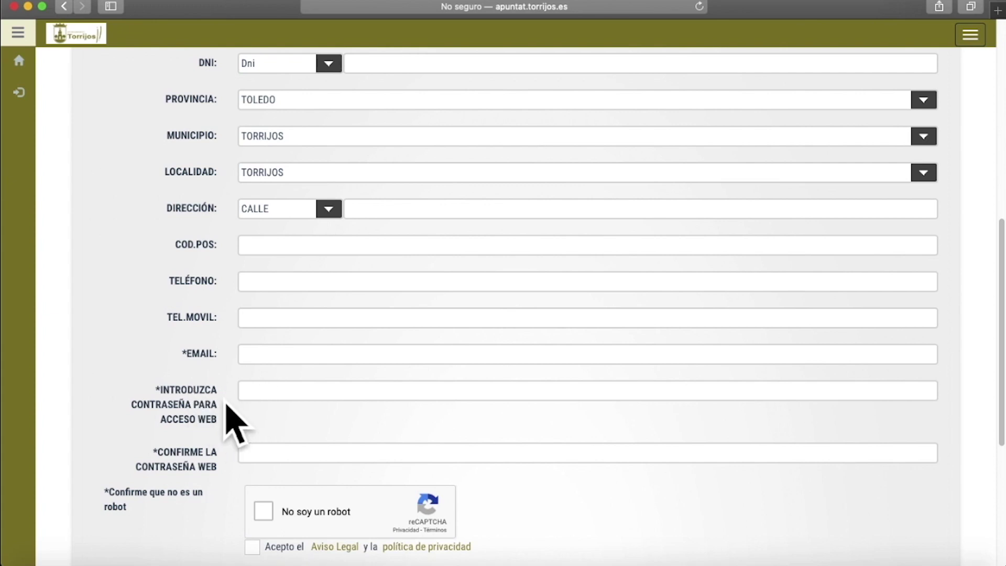
{"action": "scroll", "coordinate": [435, 358], "scroll_direction": "up", "scroll_amount": 10}
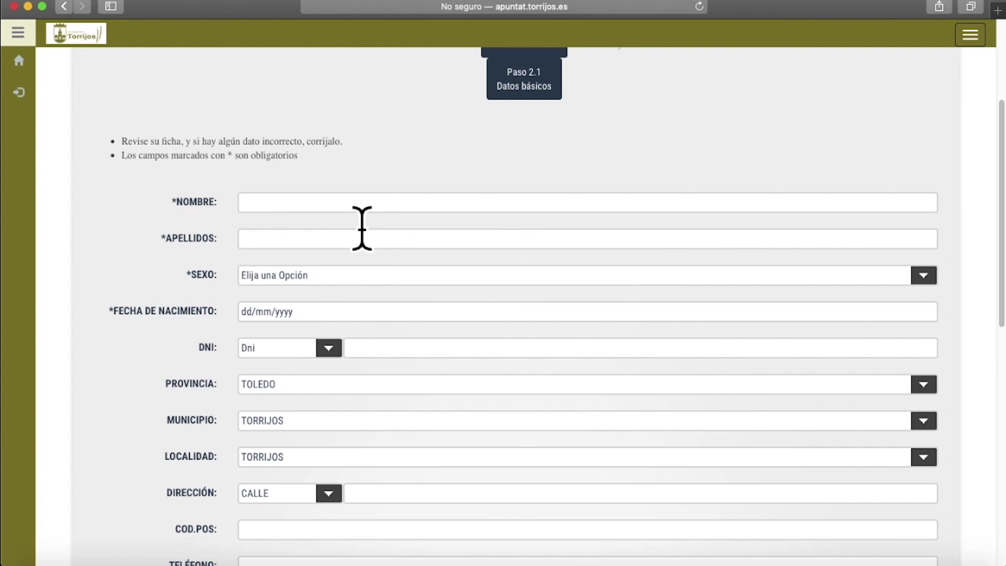
{"action": "scroll", "coordinate": [361, 225], "scroll_direction": "down", "scroll_amount": 6}
{"action": "scroll", "coordinate": [378, 231], "scroll_direction": "up", "scroll_amount": 10}
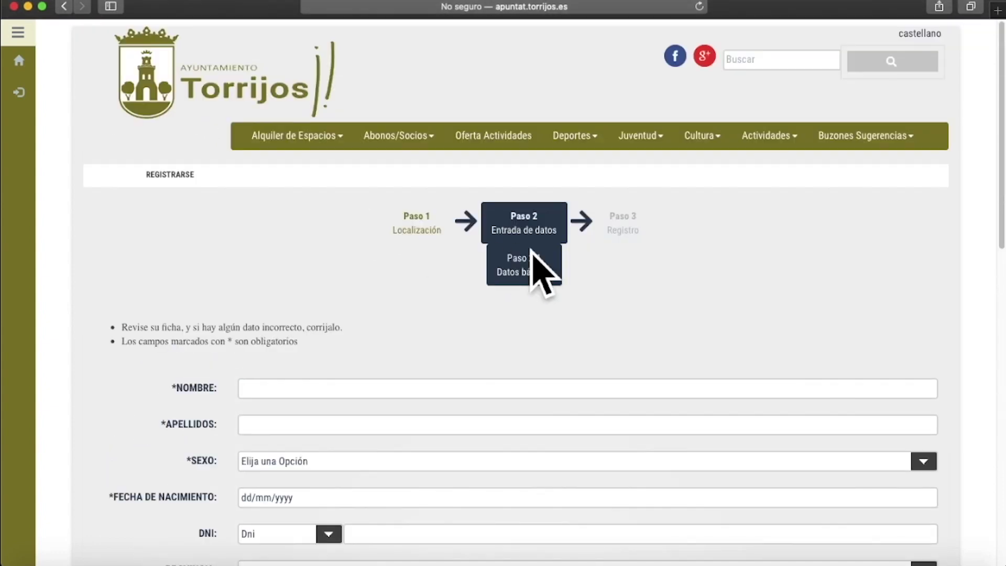
{"action": "scroll", "coordinate": [534, 324], "scroll_direction": "down", "scroll_amount": 3}
{"action": "scroll", "coordinate": [411, 364], "scroll_direction": "up", "scroll_amount": 2}
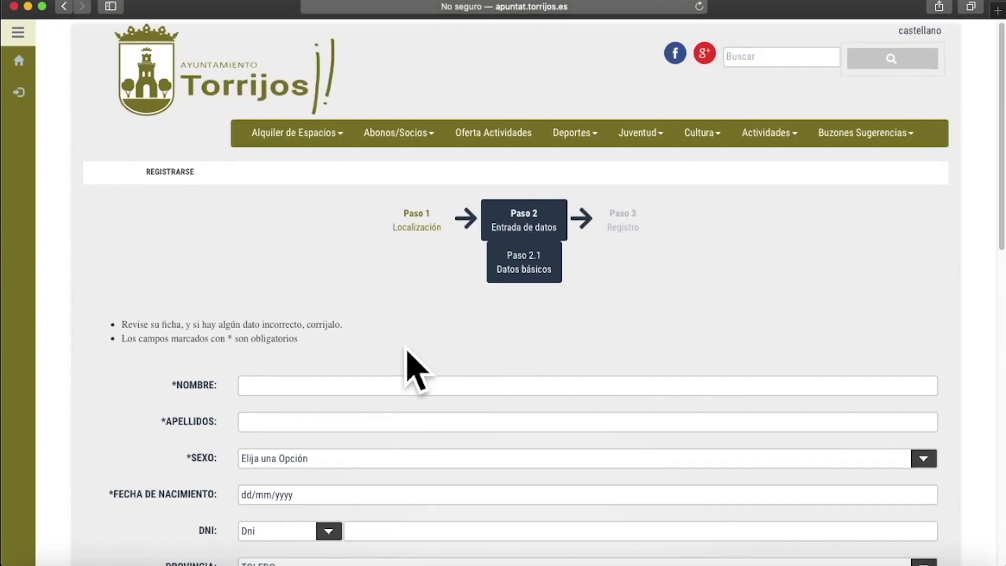
{"action": "scroll", "coordinate": [427, 327], "scroll_direction": "down", "scroll_amount": 8}
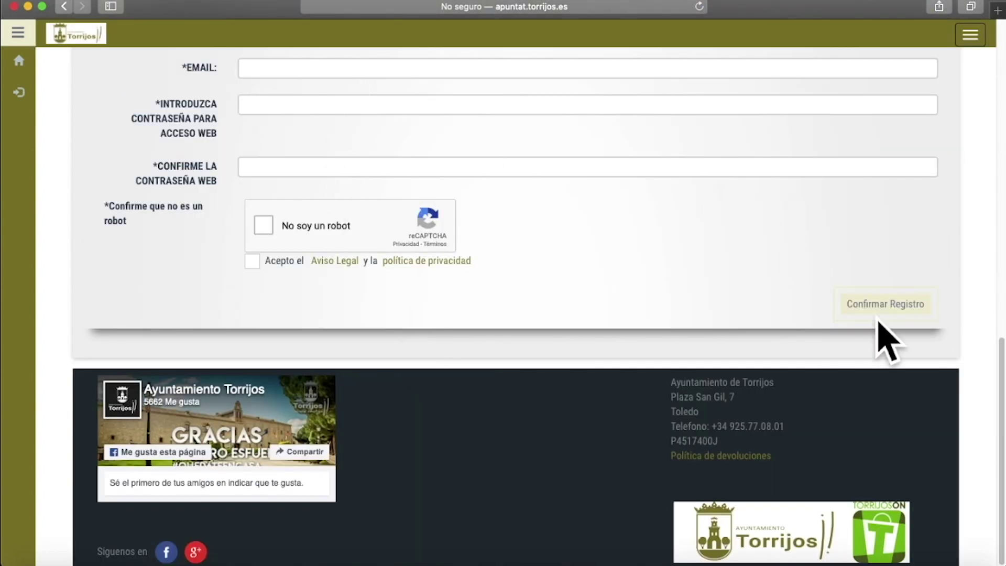
{"action": "scroll", "coordinate": [658, 275], "scroll_direction": "up", "scroll_amount": 10}
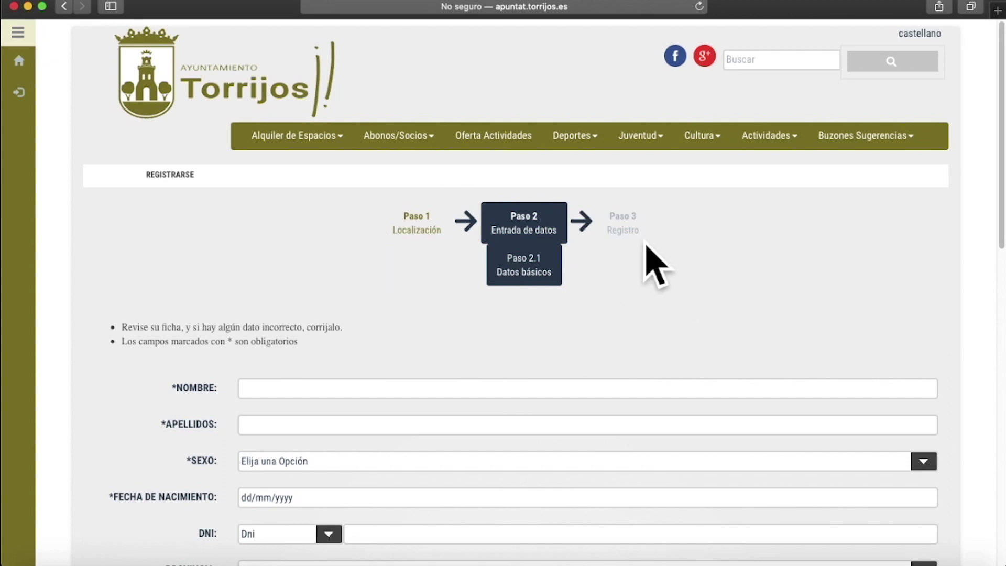
{"action": "scroll", "coordinate": [653, 330], "scroll_direction": "down", "scroll_amount": 6}
{"action": "scroll", "coordinate": [654, 341], "scroll_direction": "down", "scroll_amount": 8}
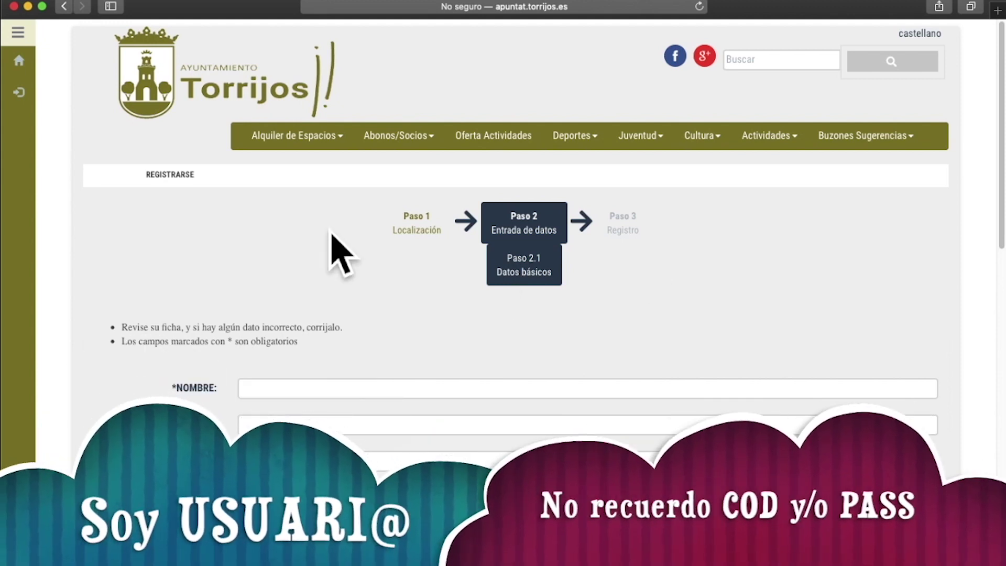
- Return to the members' login, open the forgotten-password process and review the fields of its Identificación step
{"action": "left_click", "coordinate": [35, 105]}
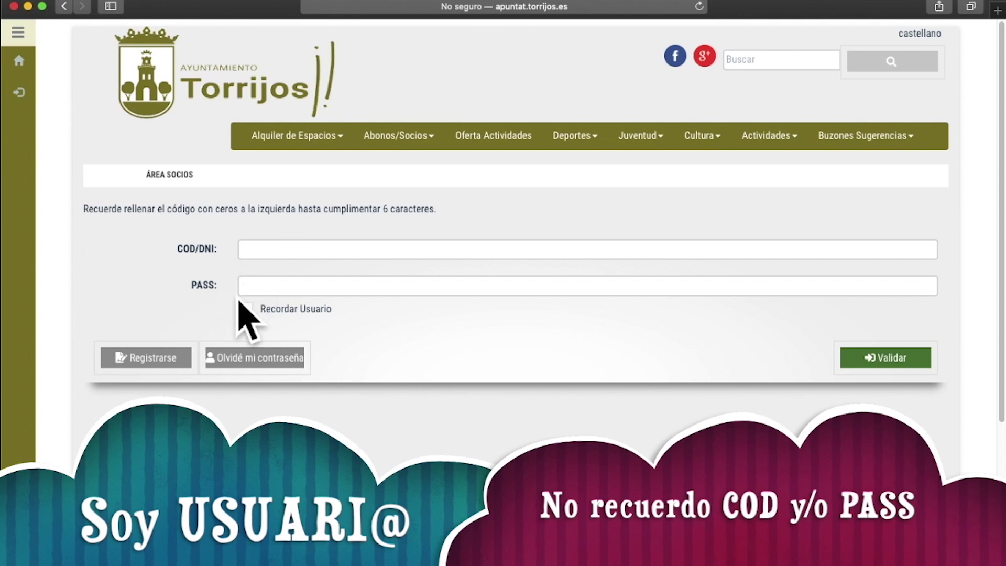
{"action": "left_click", "coordinate": [283, 366]}
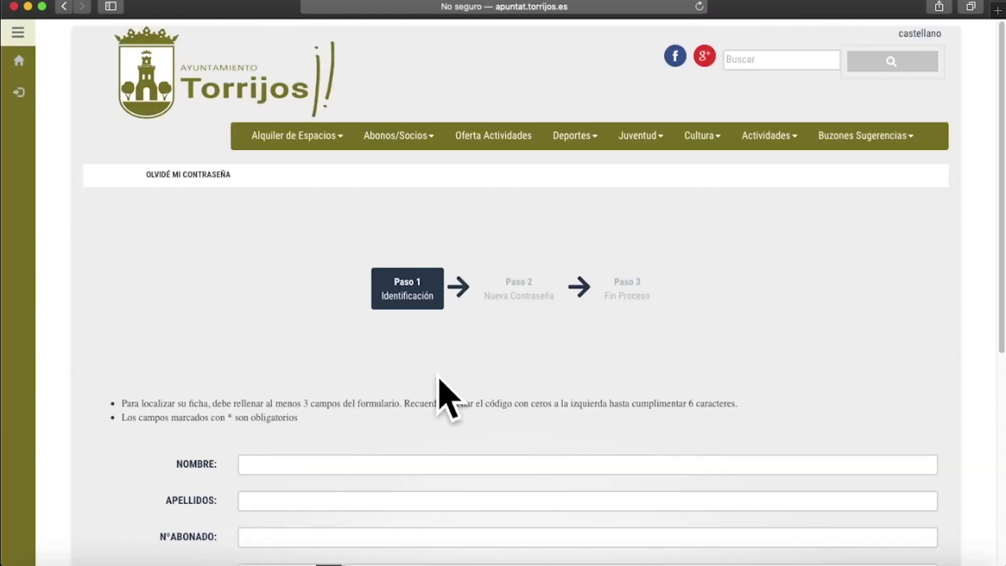
{"action": "scroll", "coordinate": [440, 385], "scroll_direction": "down", "scroll_amount": 3}
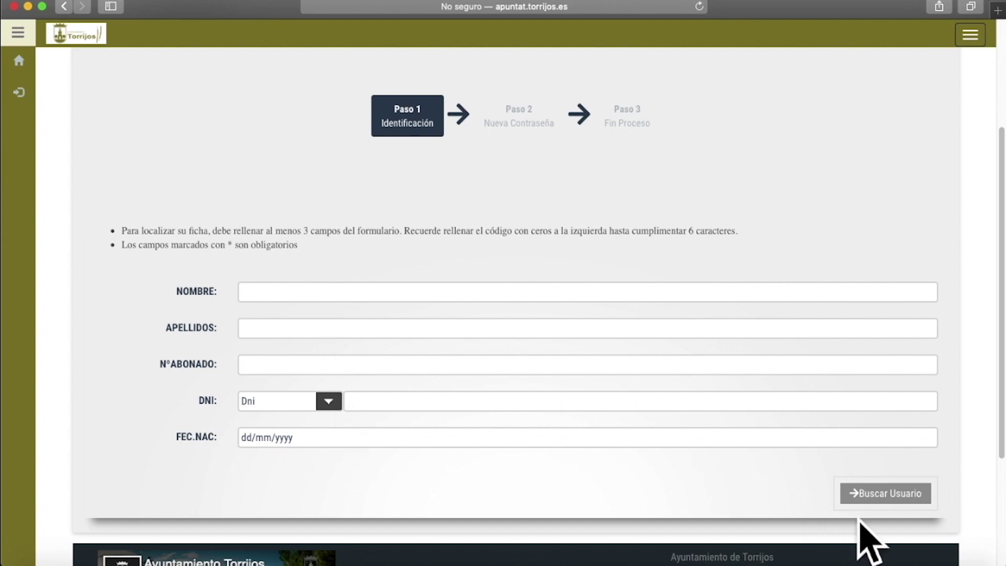
{"action": "left_click", "coordinate": [865, 502]}
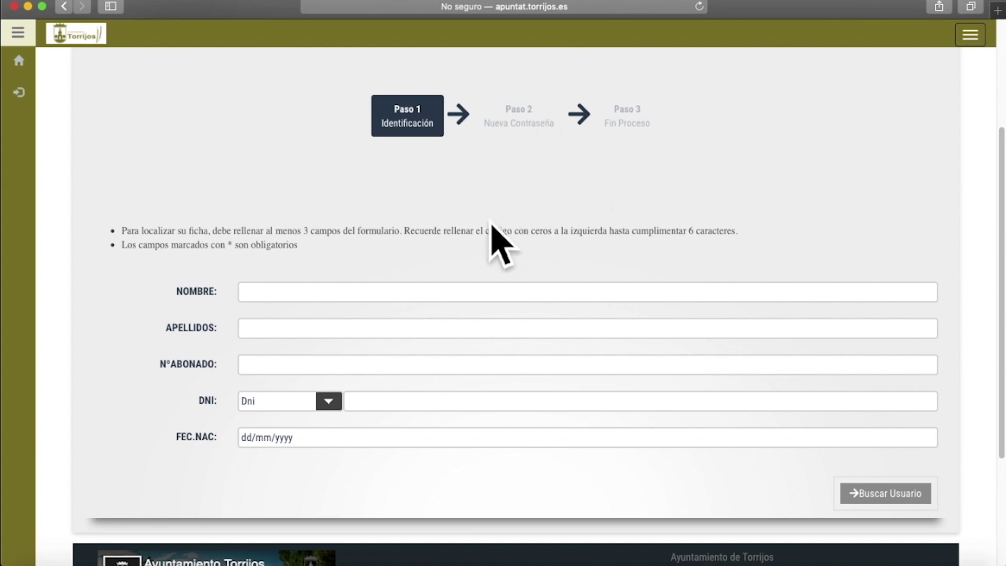
{"action": "scroll", "coordinate": [236, 220], "scroll_direction": "up", "scroll_amount": 1}
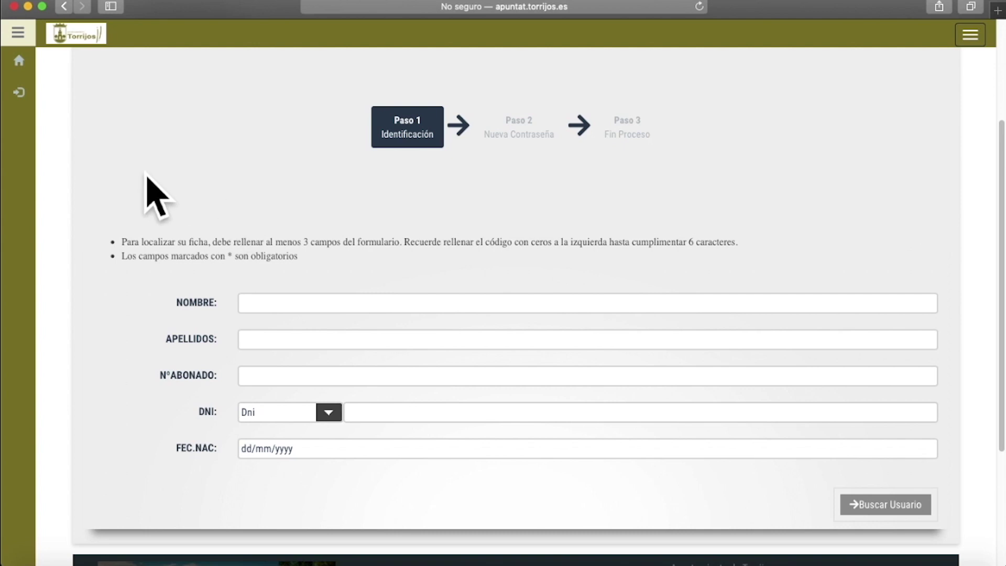
- Log in to the members' area with the member code and the account password
{"action": "left_click", "coordinate": [34, 107]}
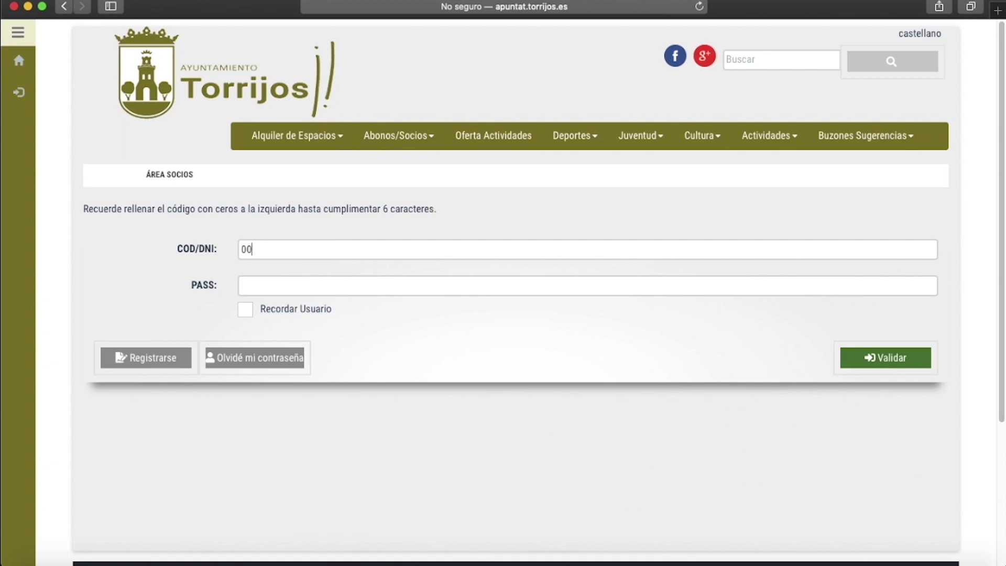
{"action": "left_click", "coordinate": [299, 285]}
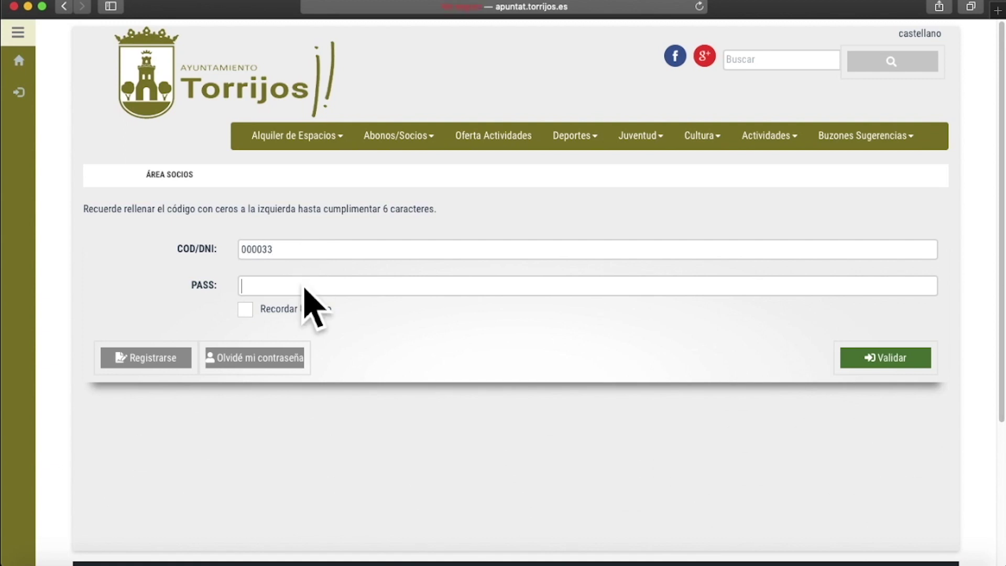
{"action": "left_click", "coordinate": [545, 411]}
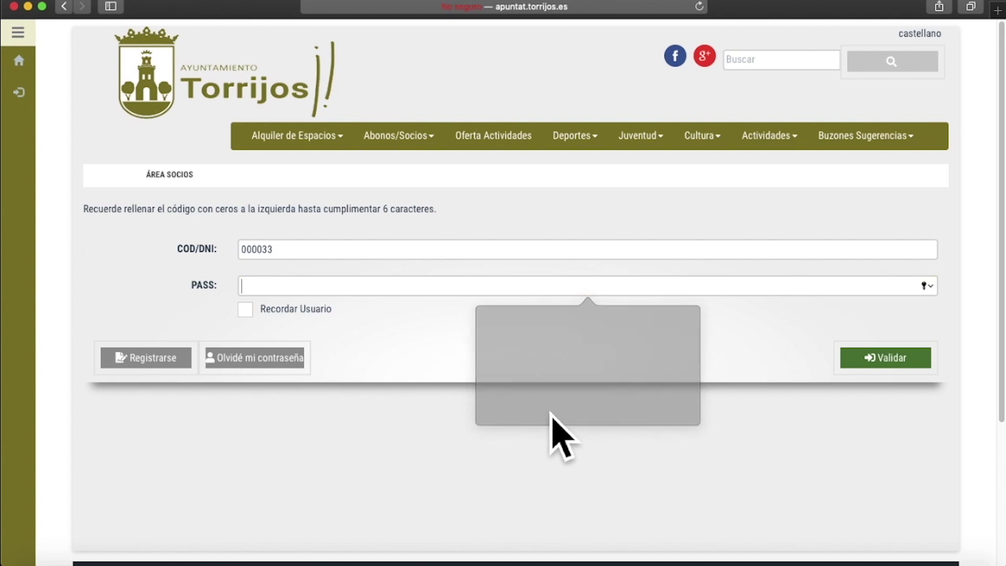
{"action": "type", "text": "000"}
{"action": "key", "text": "Return"}
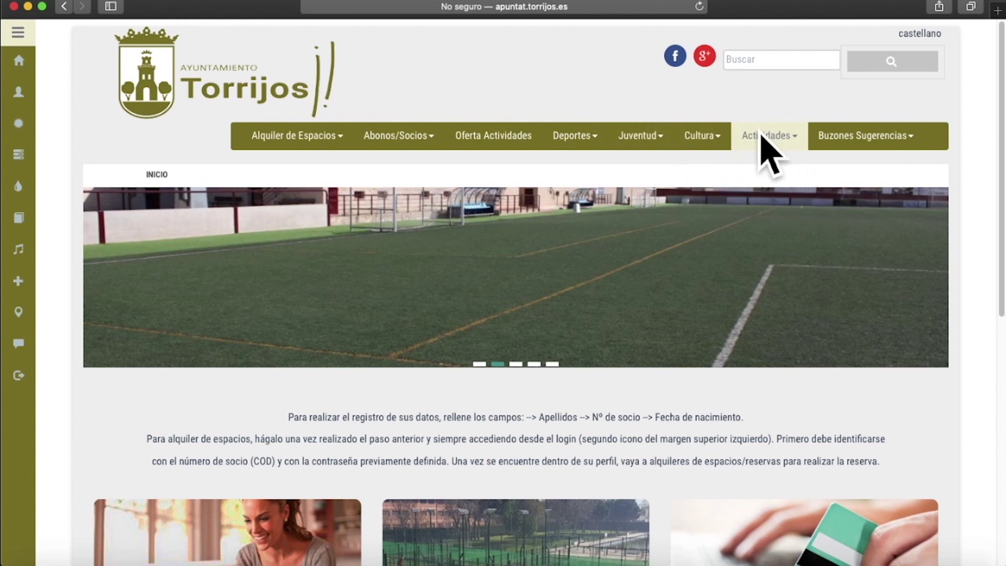
- Examine the home page's service tiles and the options offered under Alquiler de Espacios
{"action": "scroll", "coordinate": [577, 298], "scroll_direction": "down", "scroll_amount": 1}
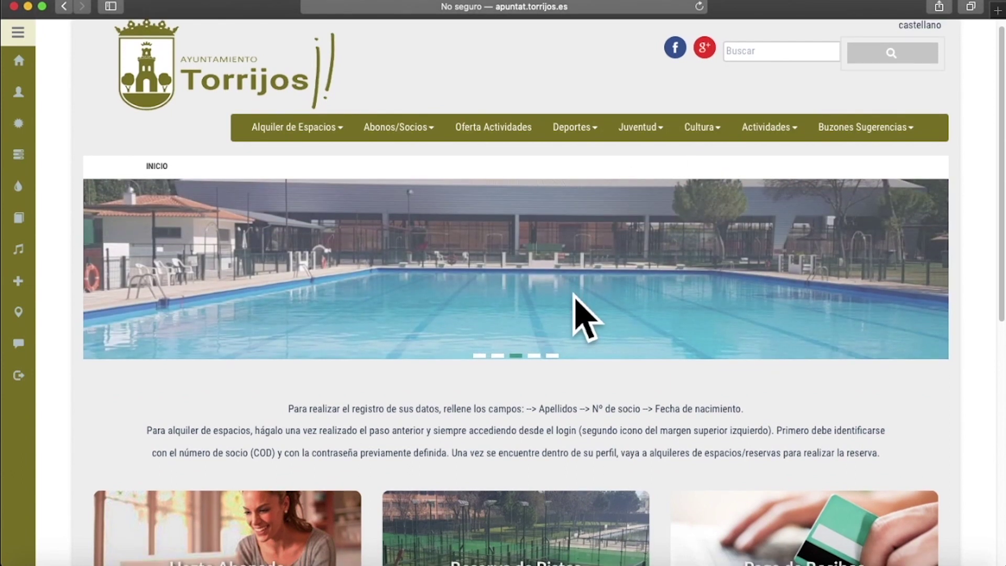
{"action": "scroll", "coordinate": [575, 296], "scroll_direction": "down", "scroll_amount": 3}
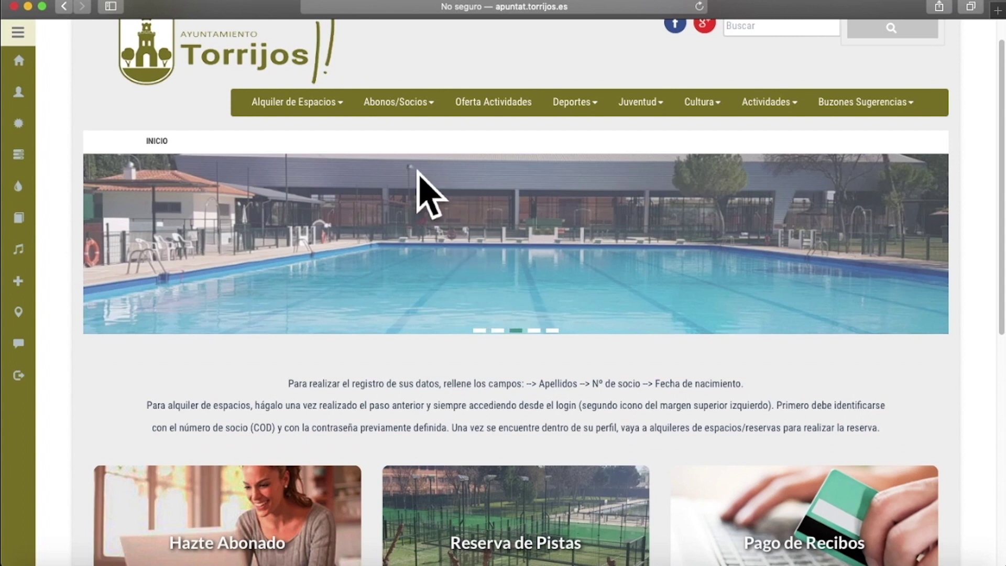
{"action": "left_click", "coordinate": [310, 116]}
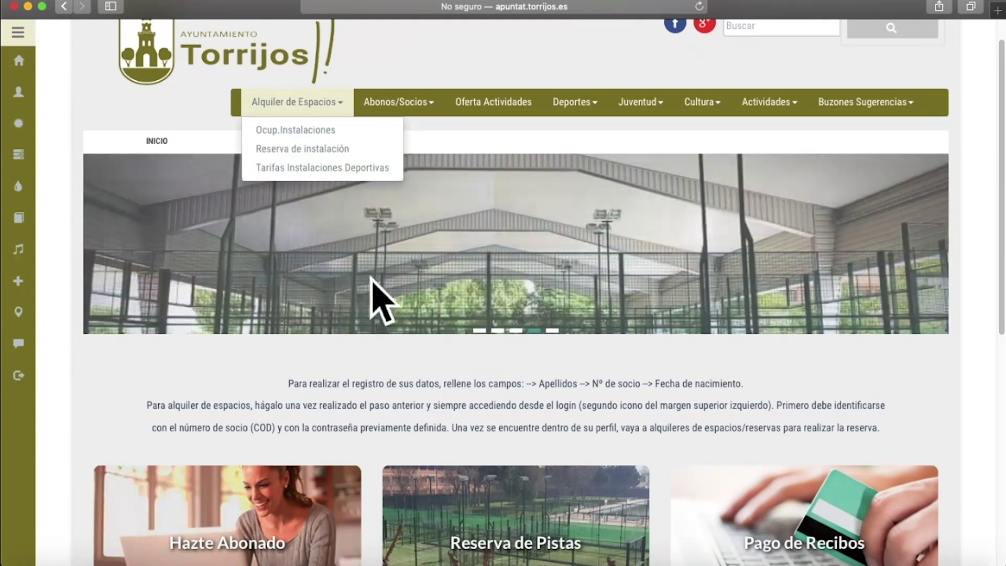
{"action": "scroll", "coordinate": [388, 314], "scroll_direction": "up", "scroll_amount": 1}
{"action": "scroll", "coordinate": [386, 309], "scroll_direction": "down", "scroll_amount": 5}
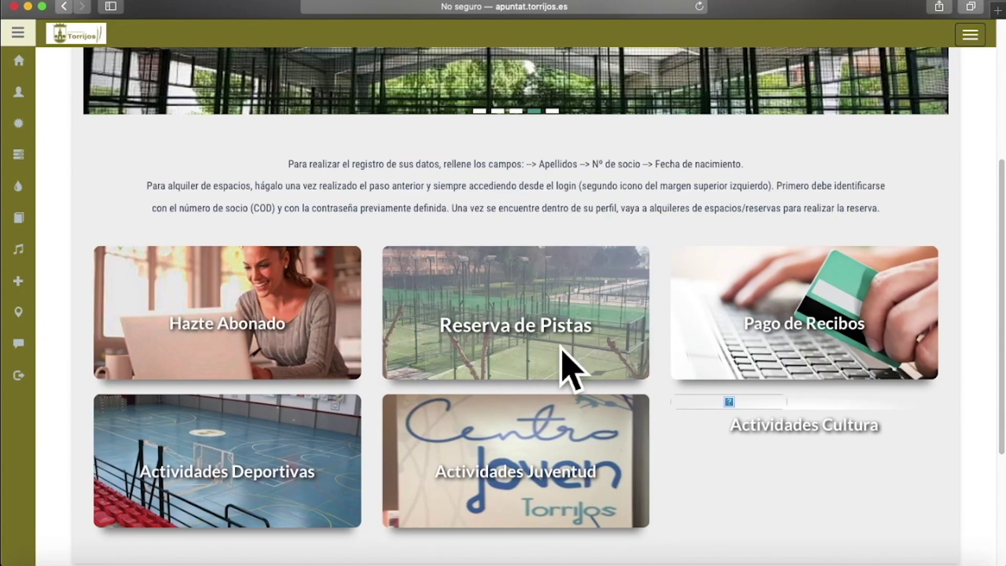
{"action": "scroll", "coordinate": [467, 279], "scroll_direction": "up", "scroll_amount": 4}
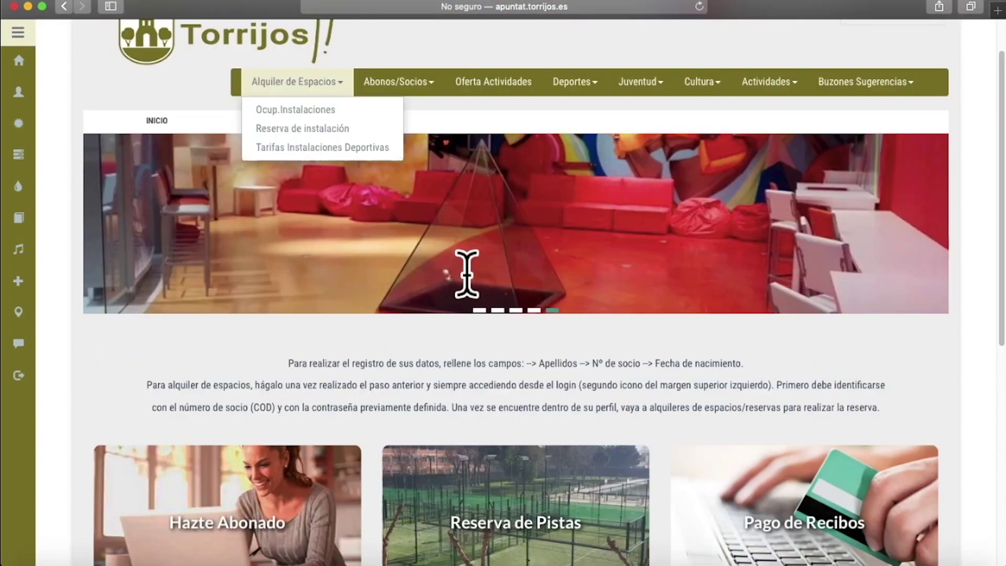
{"action": "scroll", "coordinate": [467, 275], "scroll_direction": "up", "scroll_amount": 1}
{"action": "left_click", "coordinate": [490, 87]}
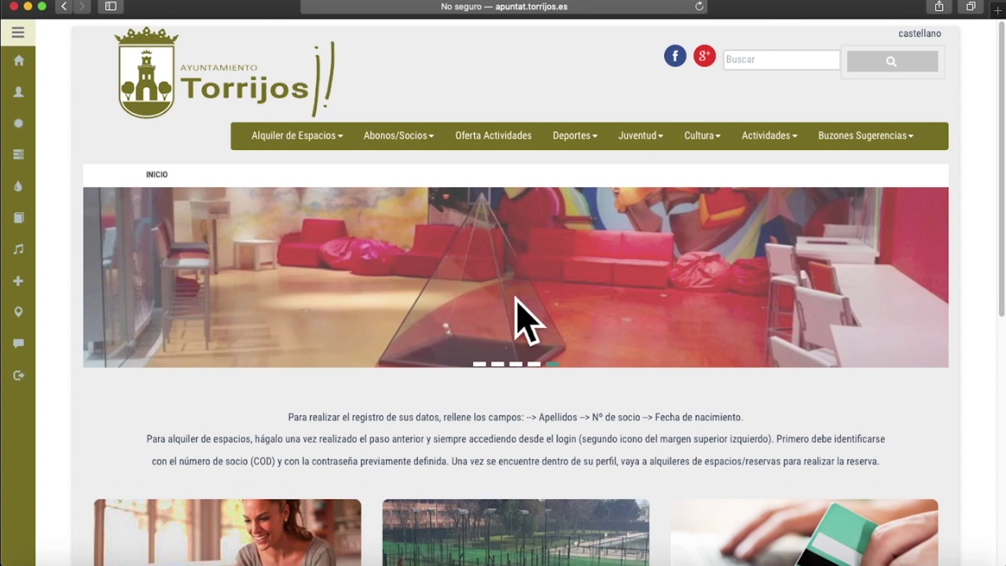
- Open the Hazte Abonado page and review the full list of fees available for sign-up
{"action": "scroll", "coordinate": [514, 298], "scroll_direction": "down", "scroll_amount": 1}
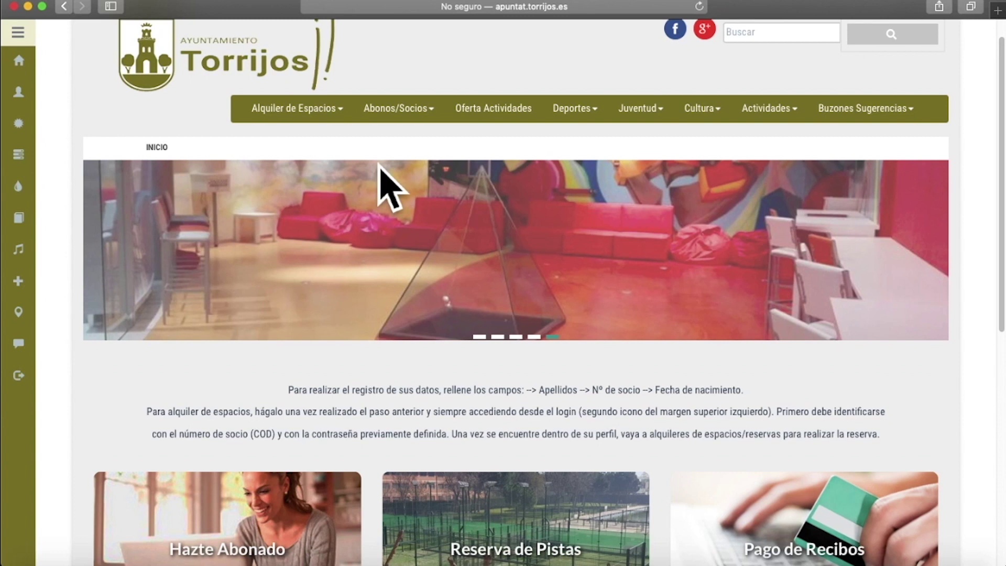
{"action": "left_click", "coordinate": [411, 121]}
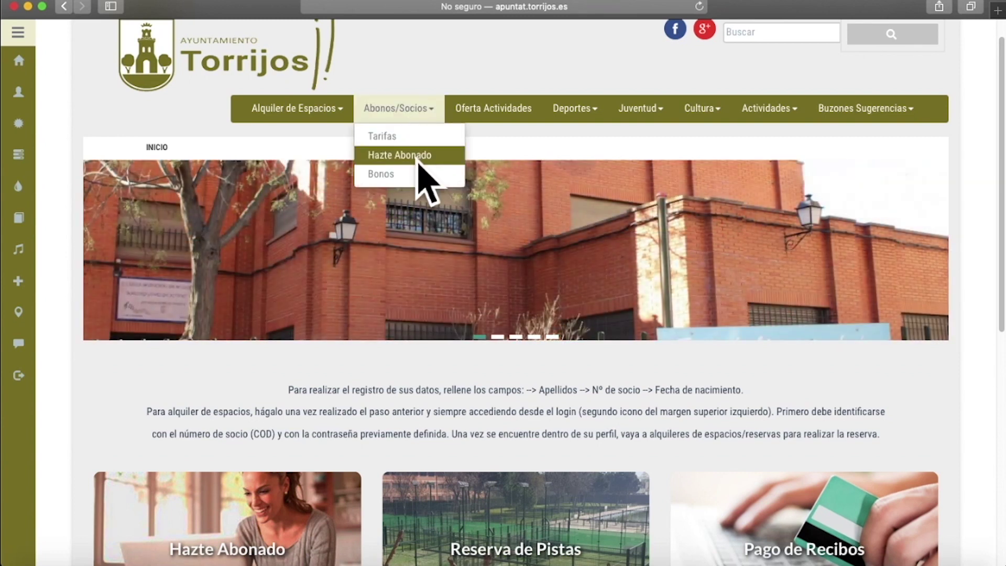
{"action": "scroll", "coordinate": [427, 355], "scroll_direction": "down", "scroll_amount": 2}
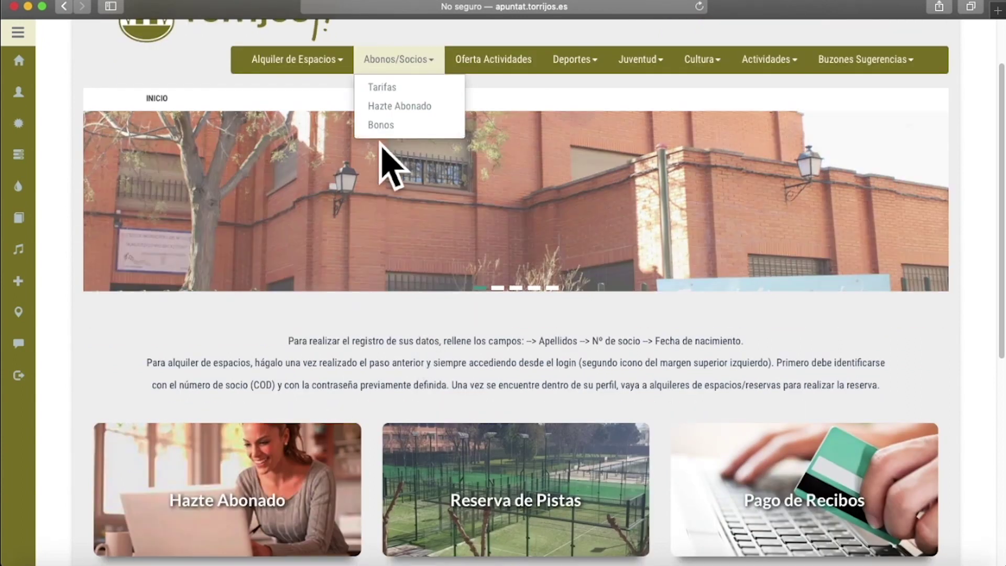
{"action": "left_click", "coordinate": [386, 116]}
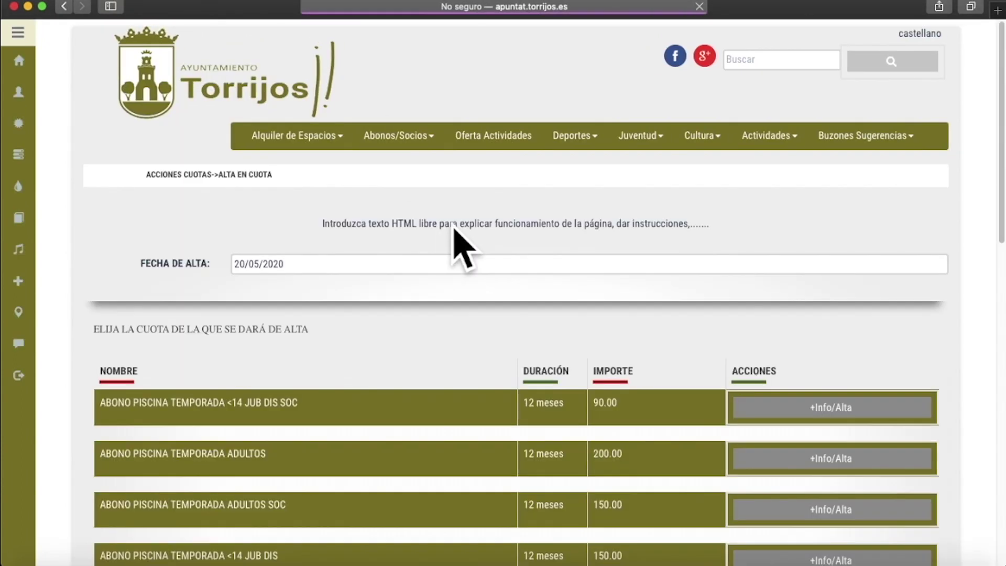
{"action": "scroll", "coordinate": [448, 242], "scroll_direction": "down", "scroll_amount": 6}
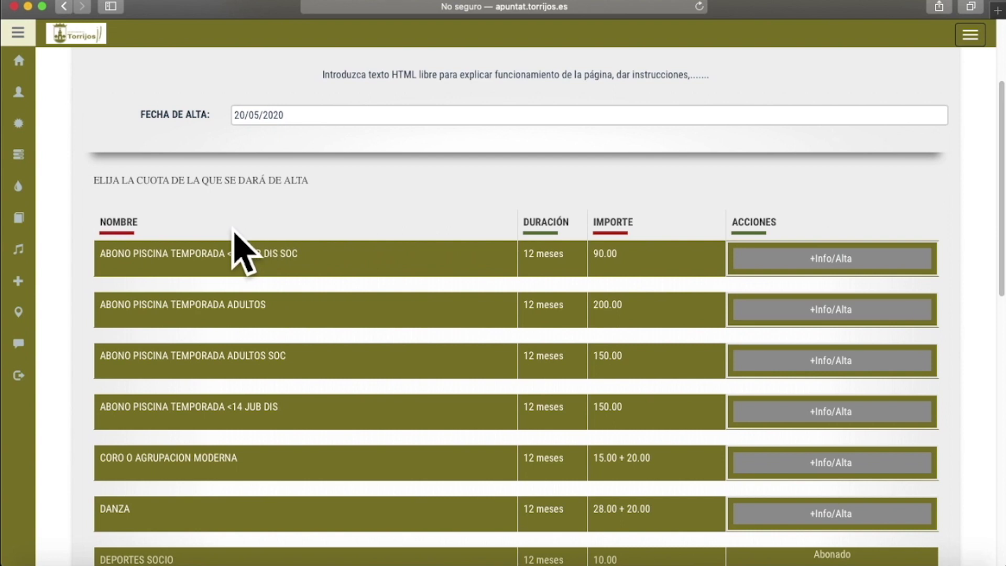
{"action": "scroll", "coordinate": [246, 272], "scroll_direction": "down", "scroll_amount": 20}
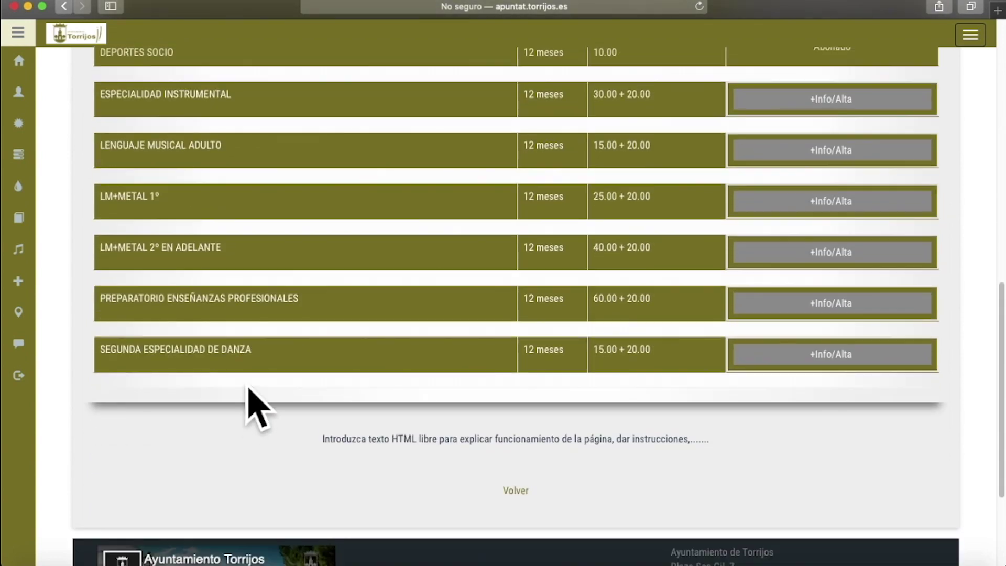
- Log out of the current member account and log back in to the members' area with another member code and its account password
{"action": "scroll", "coordinate": [257, 401], "scroll_direction": "up", "scroll_amount": 11}
{"action": "scroll", "coordinate": [252, 367], "scroll_direction": "up", "scroll_amount": 4}
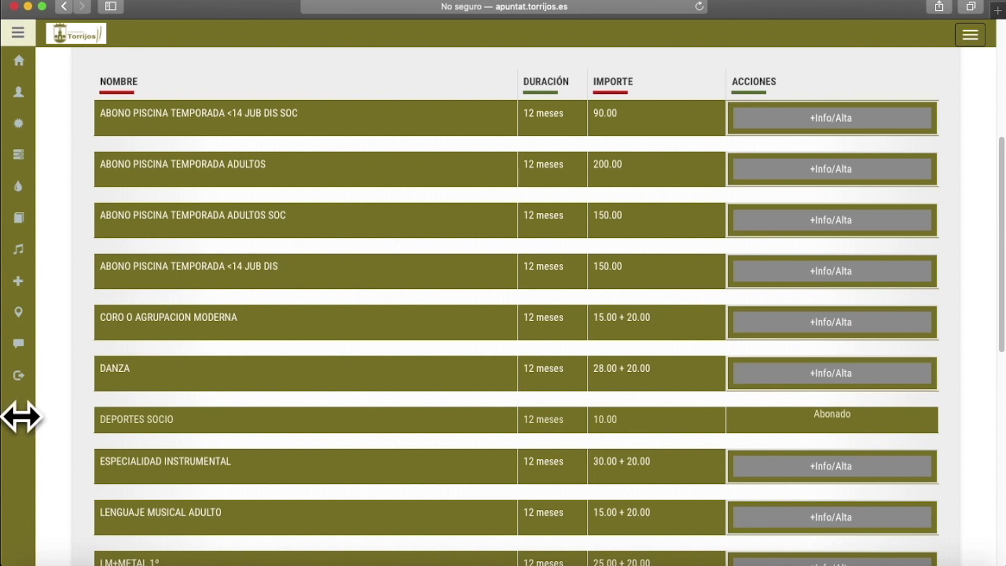
{"action": "left_click", "coordinate": [43, 390]}
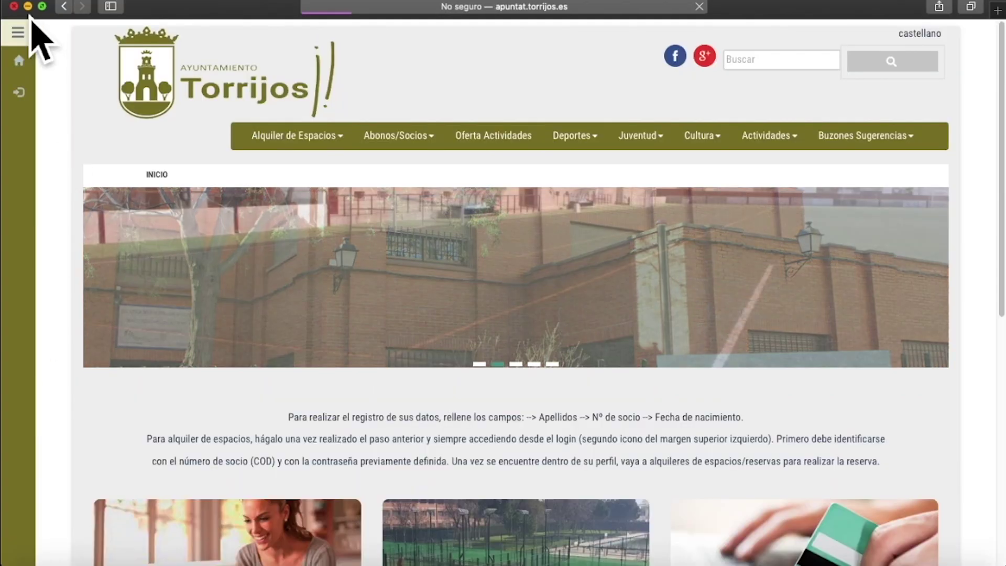
{"action": "left_click", "coordinate": [24, 103]}
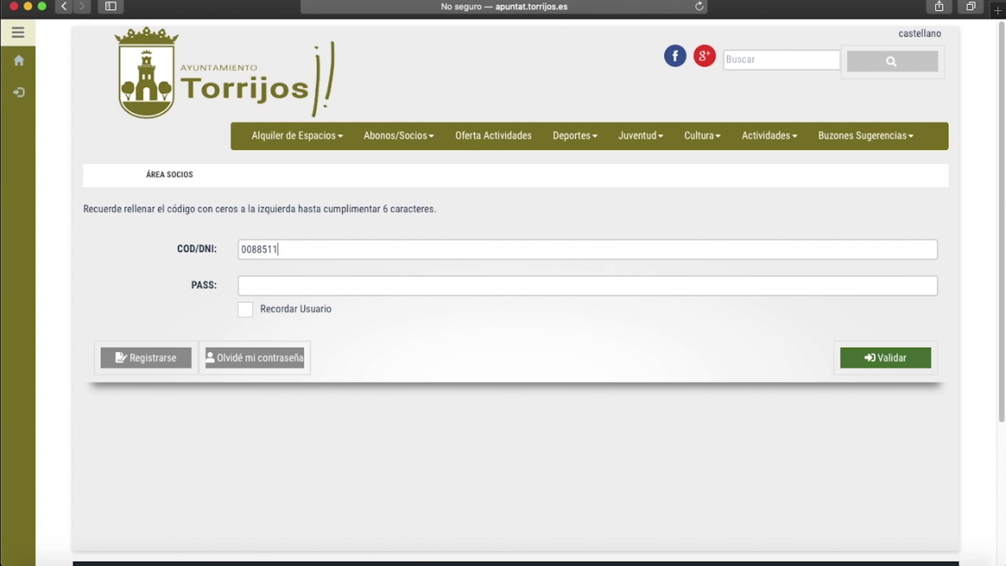
{"action": "left_click", "coordinate": [332, 293]}
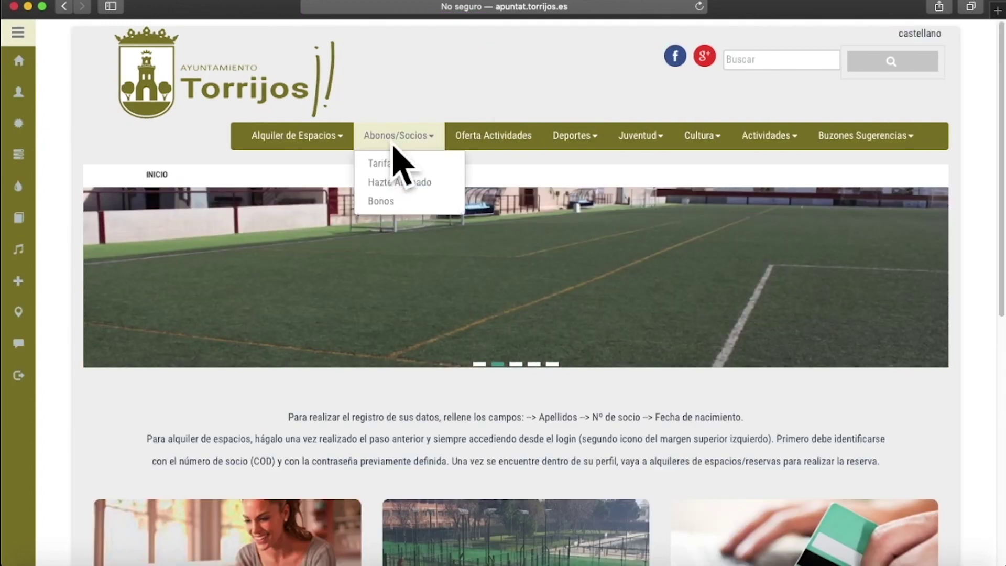
- Open the Hazte Abonado page and submit the DEPORTES SOCIO fee sign-up with Tarjeta de Crédito as the payment method
{"action": "left_click", "coordinate": [401, 182]}
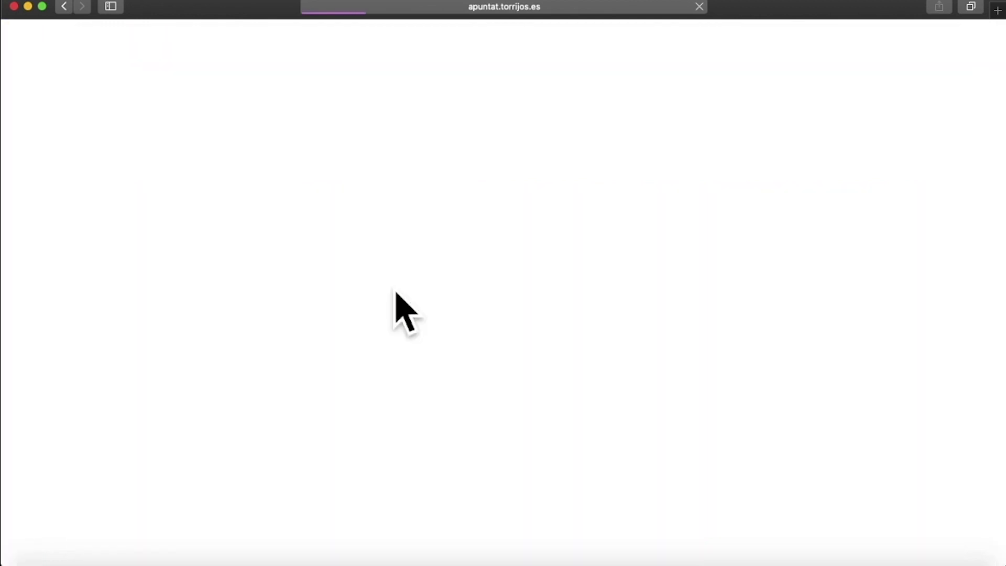
{"action": "scroll", "coordinate": [397, 292], "scroll_direction": "down", "scroll_amount": 5}
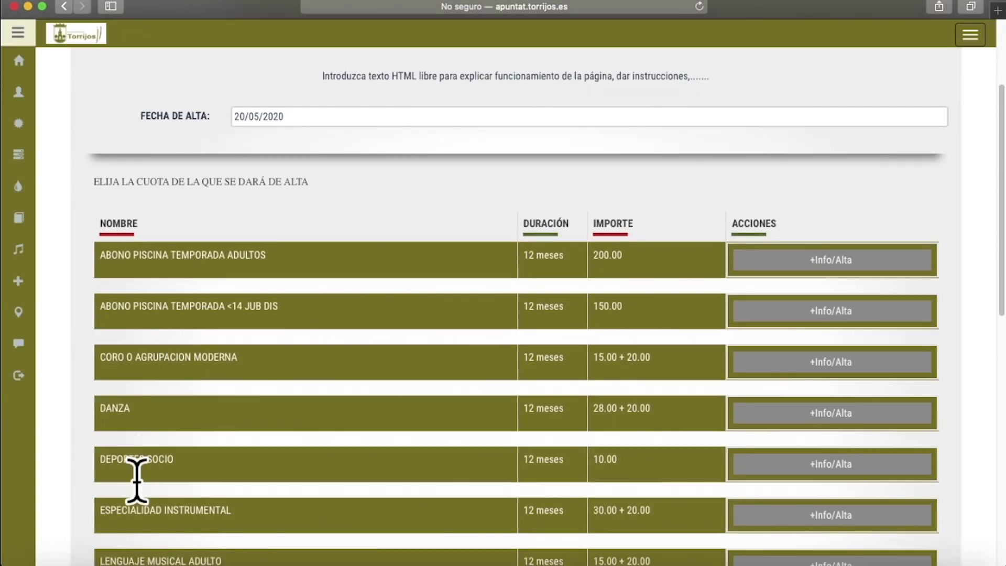
{"action": "left_click", "coordinate": [853, 472]}
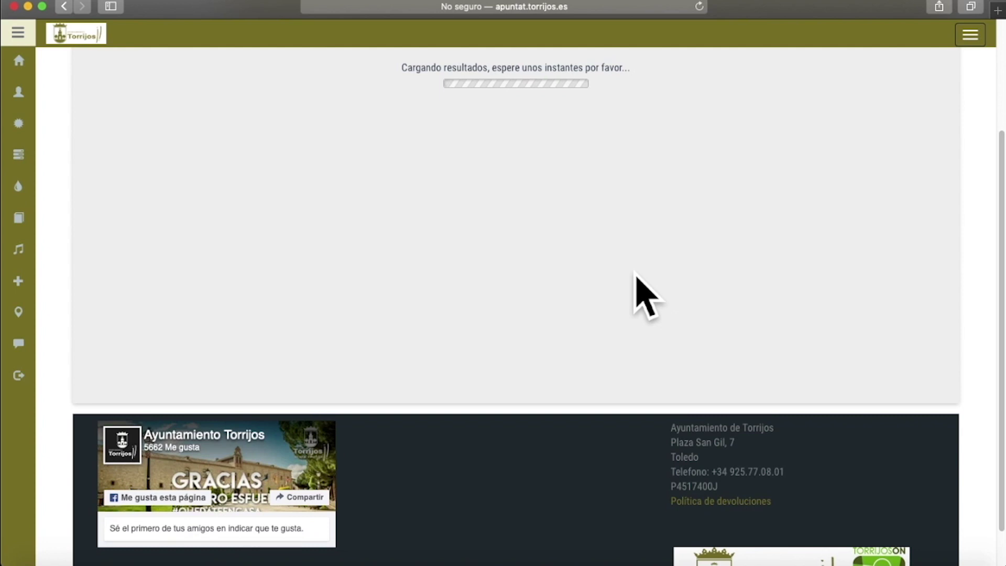
{"action": "scroll", "coordinate": [636, 274], "scroll_direction": "down", "scroll_amount": 1}
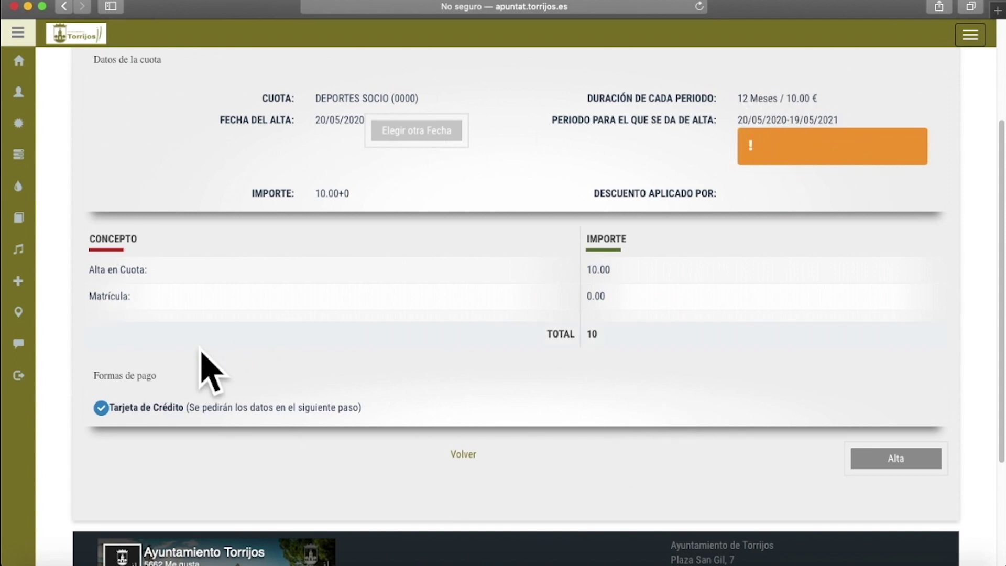
{"action": "left_click", "coordinate": [903, 461]}
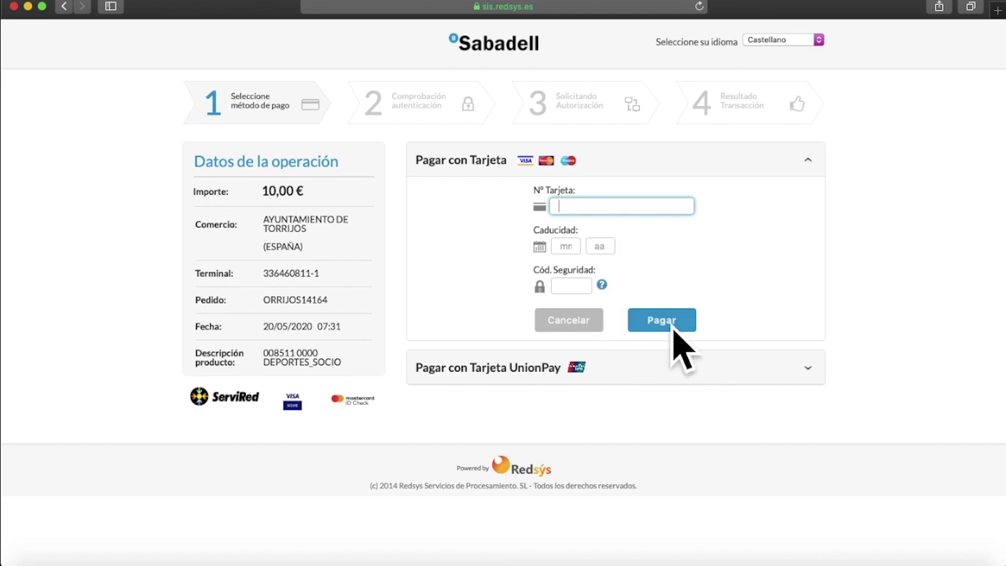
- Return from the card payment page to the portal and log out to switch to another member account
{"action": "left_click", "coordinate": [64, 6]}
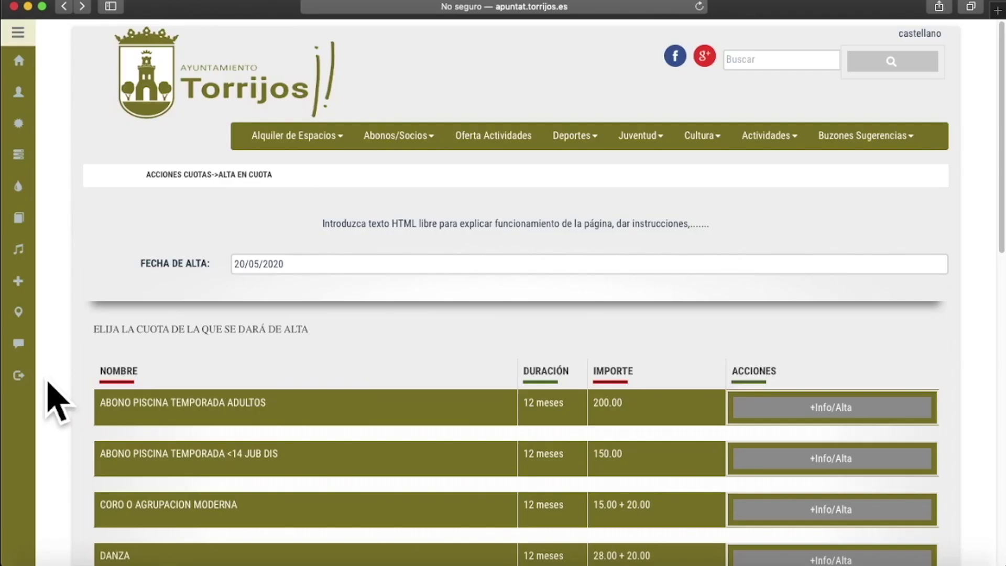
{"action": "left_click", "coordinate": [34, 386]}
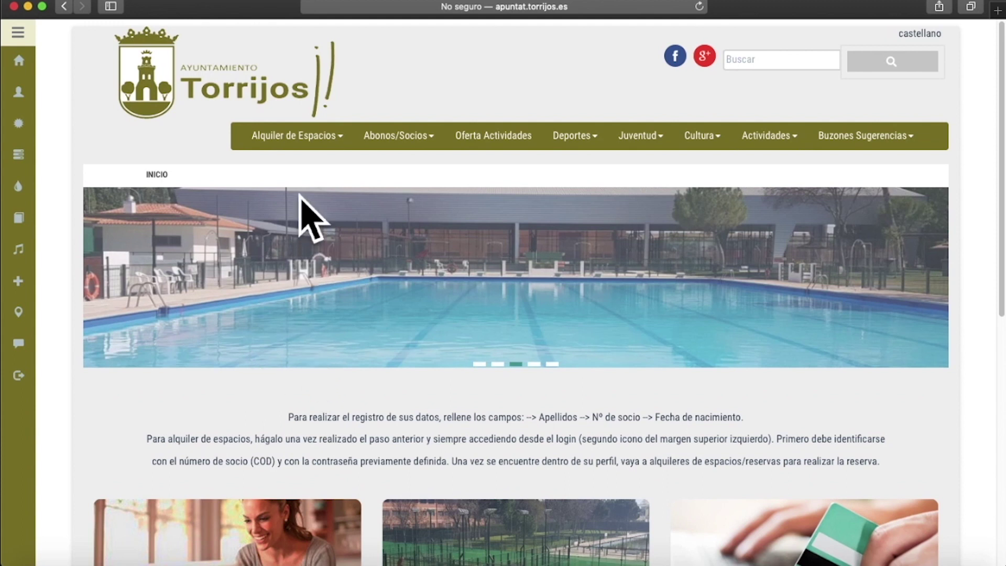
- Review the Alquiler de Espacios options and the Reserva de Pistas tile, and open the Reserva de Instalación page
{"action": "left_click", "coordinate": [302, 149]}
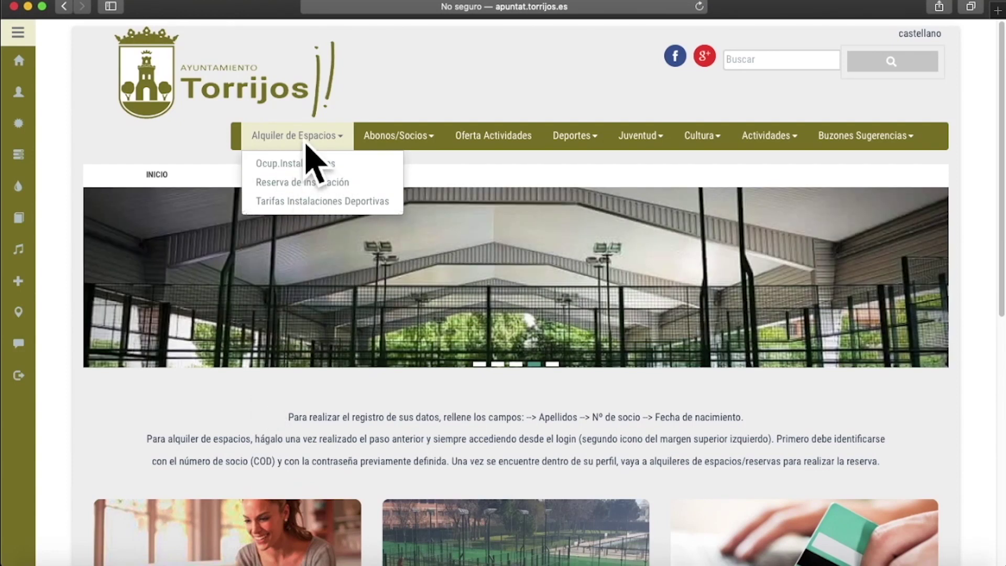
{"action": "left_click", "coordinate": [272, 405]}
{"action": "scroll", "coordinate": [271, 419], "scroll_direction": "down", "scroll_amount": 5}
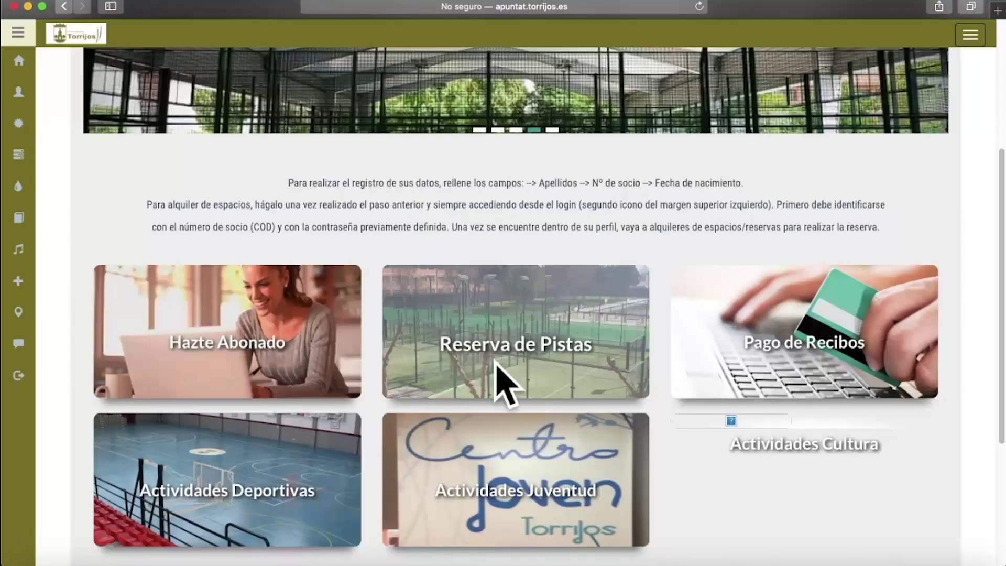
{"action": "scroll", "coordinate": [524, 339], "scroll_direction": "up", "scroll_amount": 5}
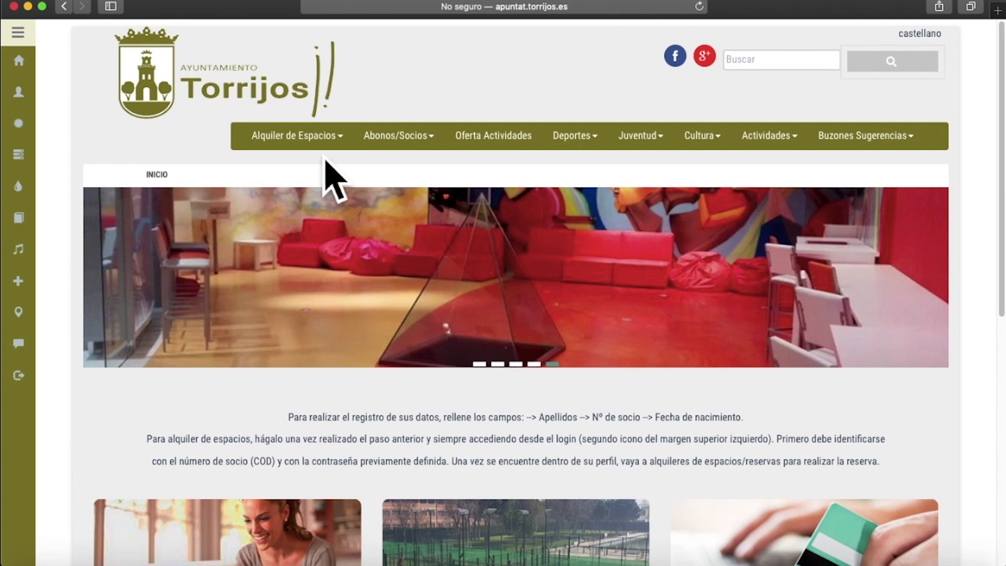
{"action": "left_click", "coordinate": [321, 148]}
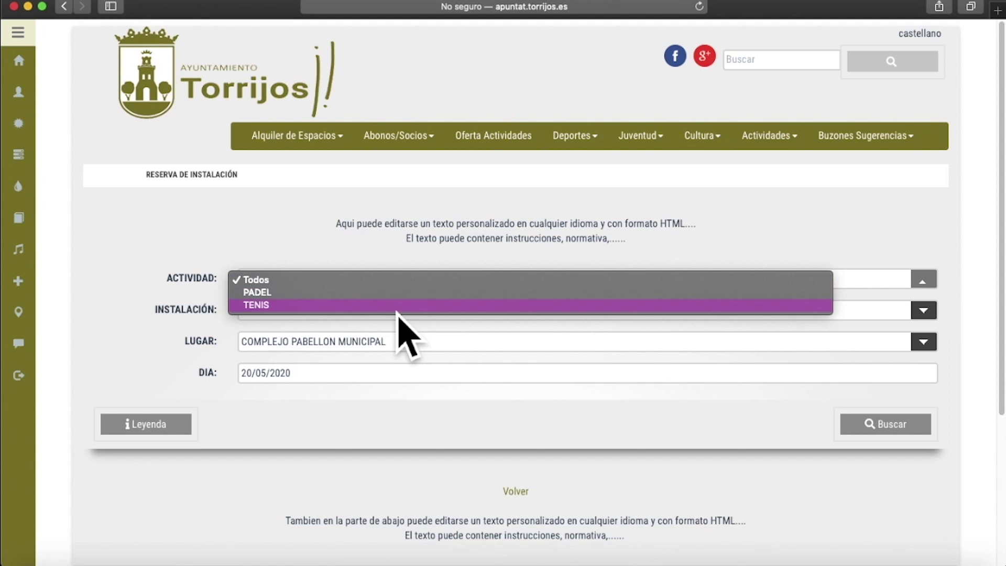
- Set the activity to TENIS and check the available courts, keeping the installation on Todos
{"action": "left_click", "coordinate": [274, 317]}
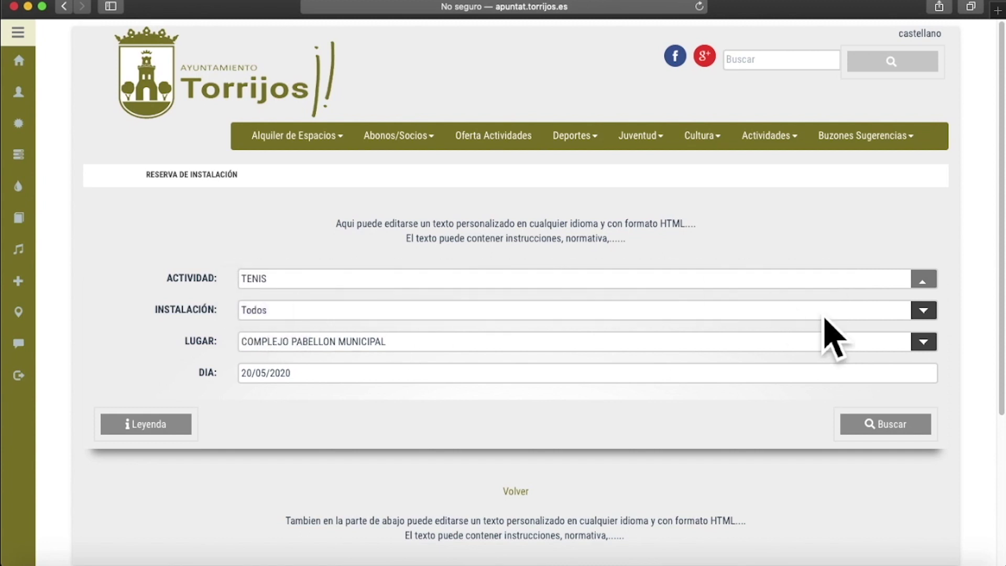
{"action": "left_click", "coordinate": [924, 313]}
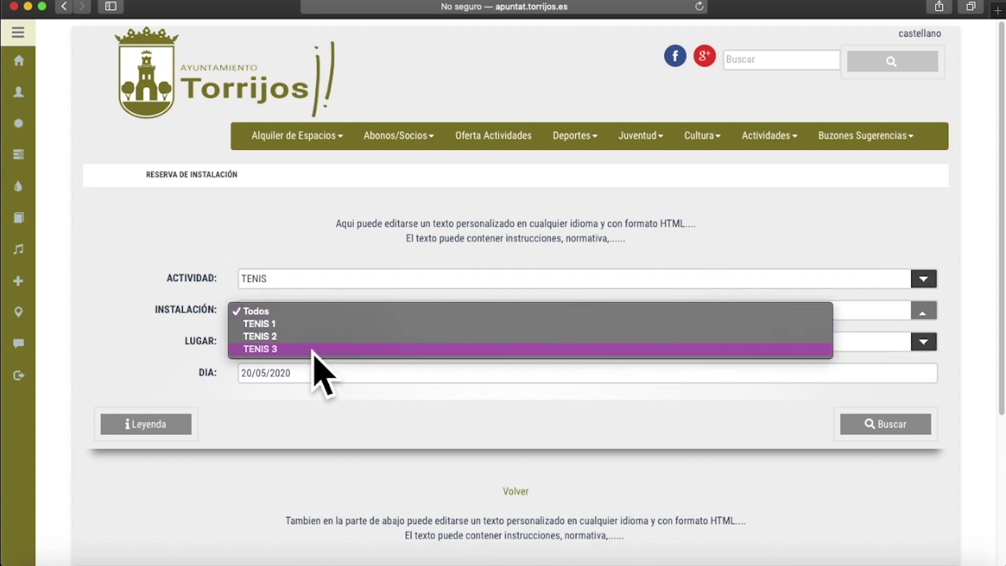
{"action": "left_click", "coordinate": [305, 316]}
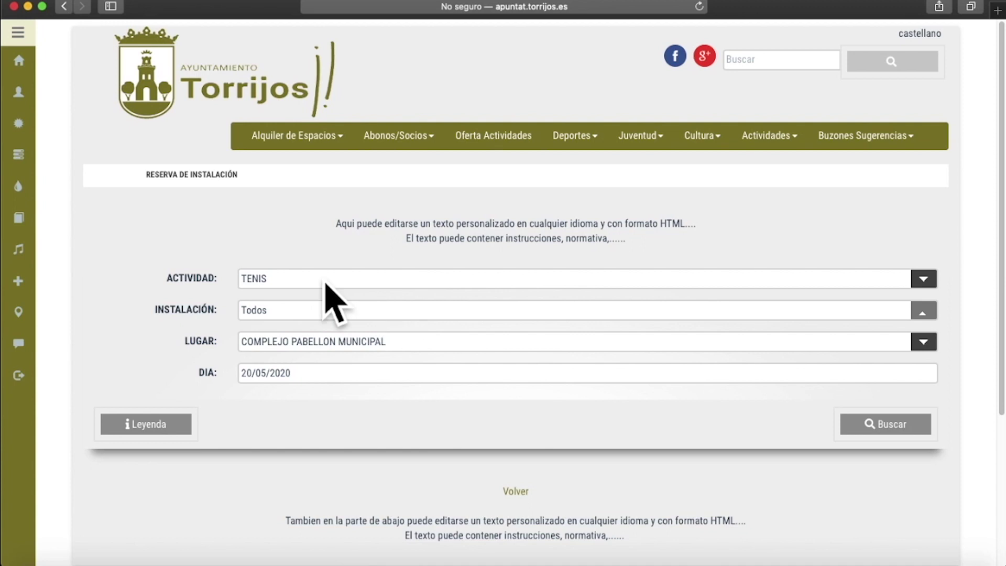
- Set the booking day to 23/05/2020 and search for the tennis courts' availability
{"action": "left_click", "coordinate": [373, 392]}
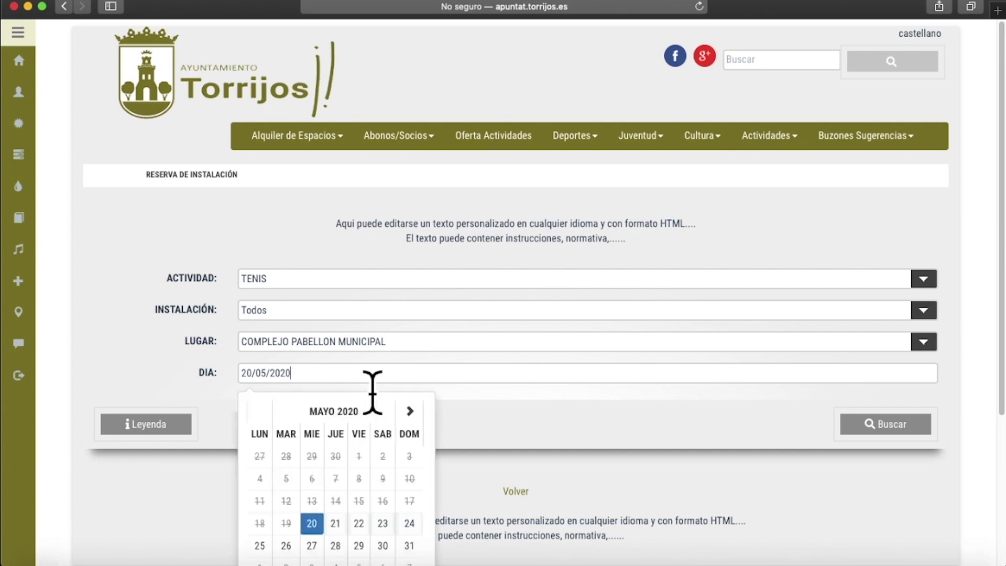
{"action": "key", "text": "Left"}
{"action": "key", "text": "BackSpace"}
{"action": "type", "text": "3"}
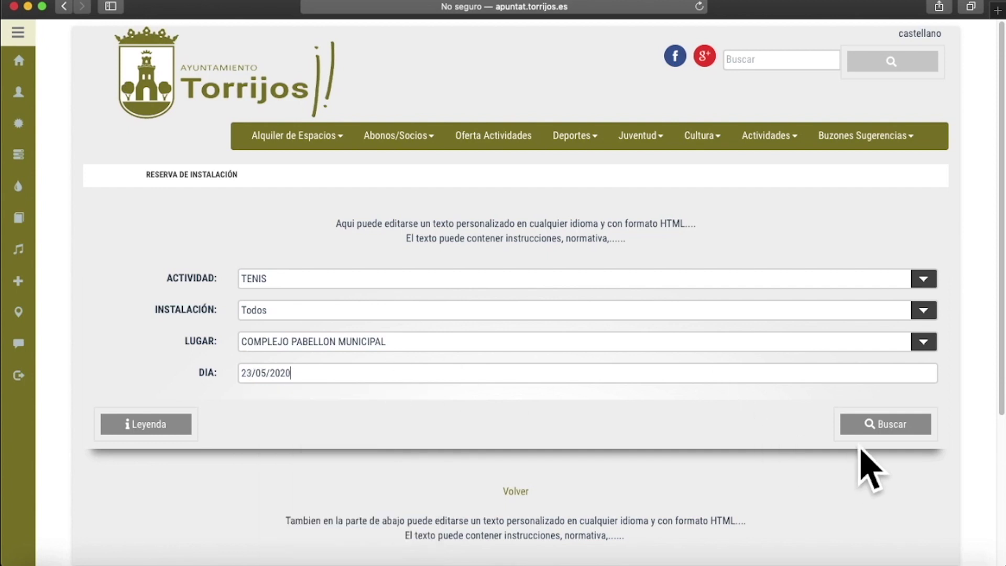
{"action": "left_click", "coordinate": [884, 431]}
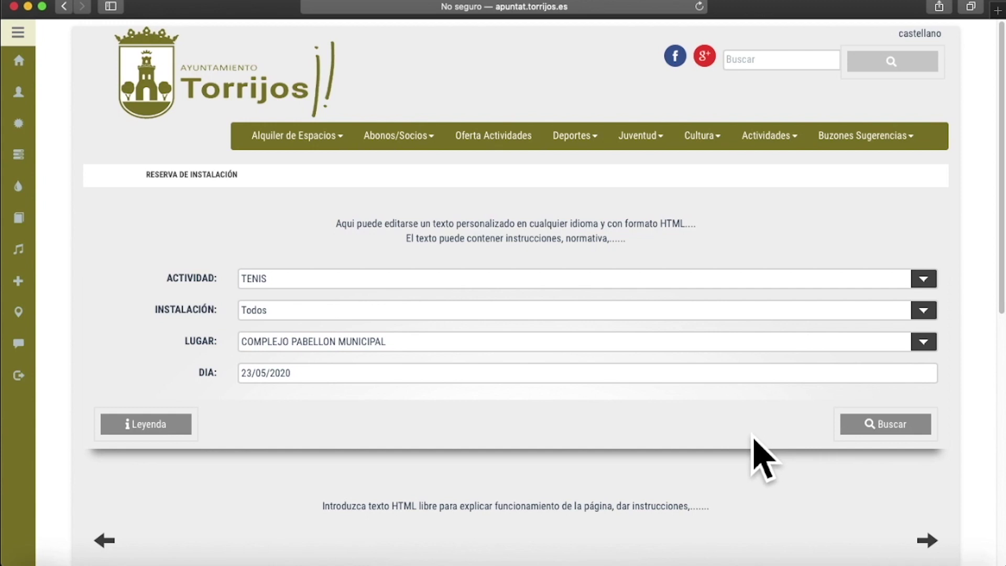
- Change the booking day to 22/05/2020 and search for the tennis courts' availability again
{"action": "scroll", "coordinate": [758, 458], "scroll_direction": "down", "scroll_amount": 4}
{"action": "left_click", "coordinate": [360, 188]}
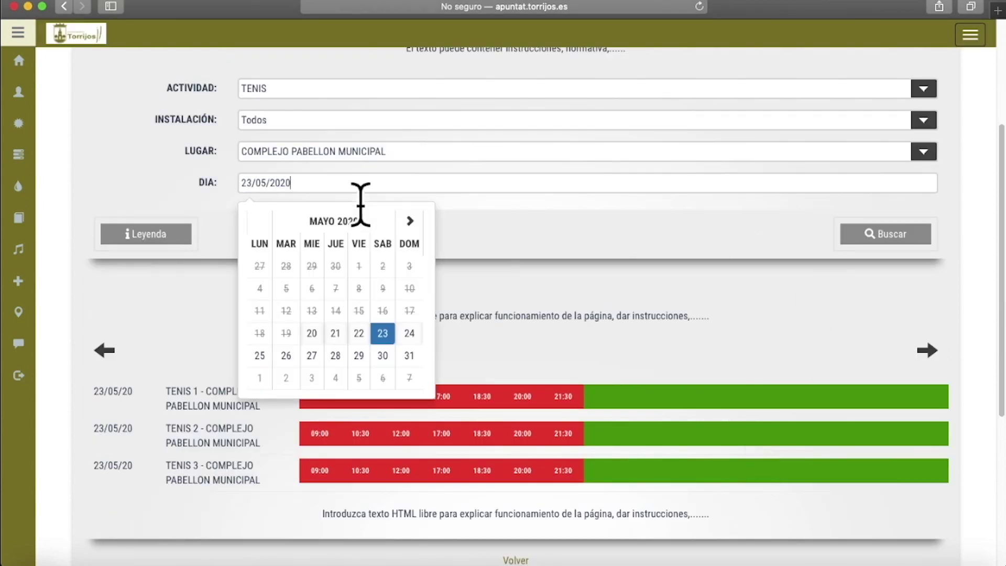
{"action": "key", "text": "Left"}
{"action": "key", "text": "Left"}
{"action": "key", "text": "Left"}
{"action": "key", "text": "BackSpace"}
{"action": "type", "text": "2"}
{"action": "key", "text": "Return"}
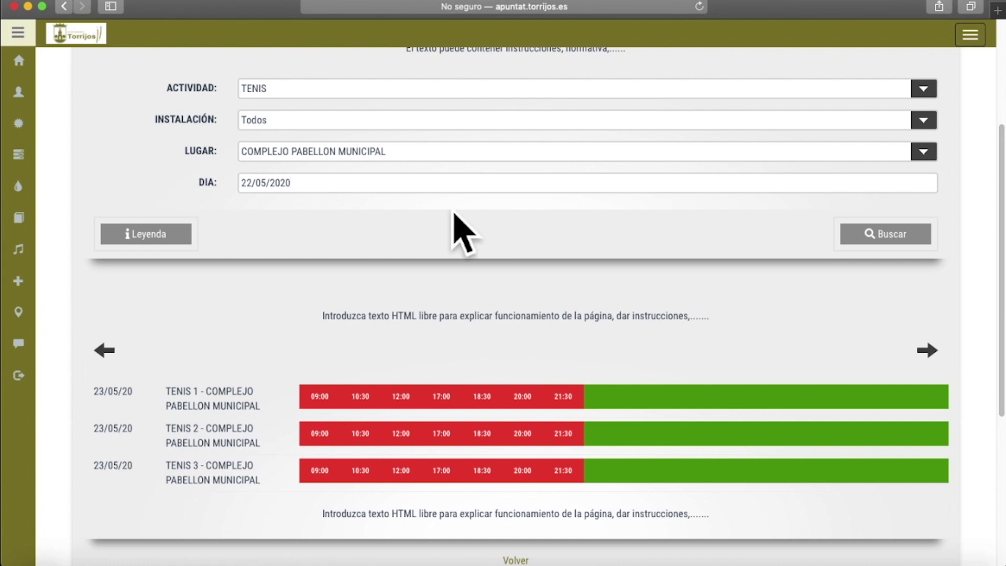
{"action": "left_click", "coordinate": [910, 245]}
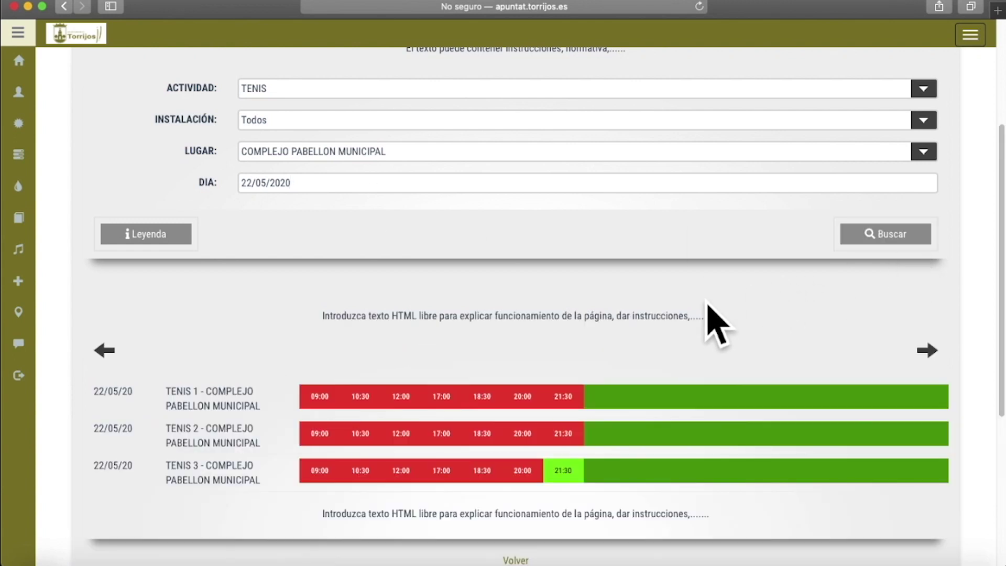
- Review the court schedule for 22/05/2020 and open the booking details of the 21:30 slot on TENIS 3
{"action": "scroll", "coordinate": [703, 320], "scroll_direction": "up", "scroll_amount": 1}
{"action": "scroll", "coordinate": [697, 309], "scroll_direction": "up", "scroll_amount": 2}
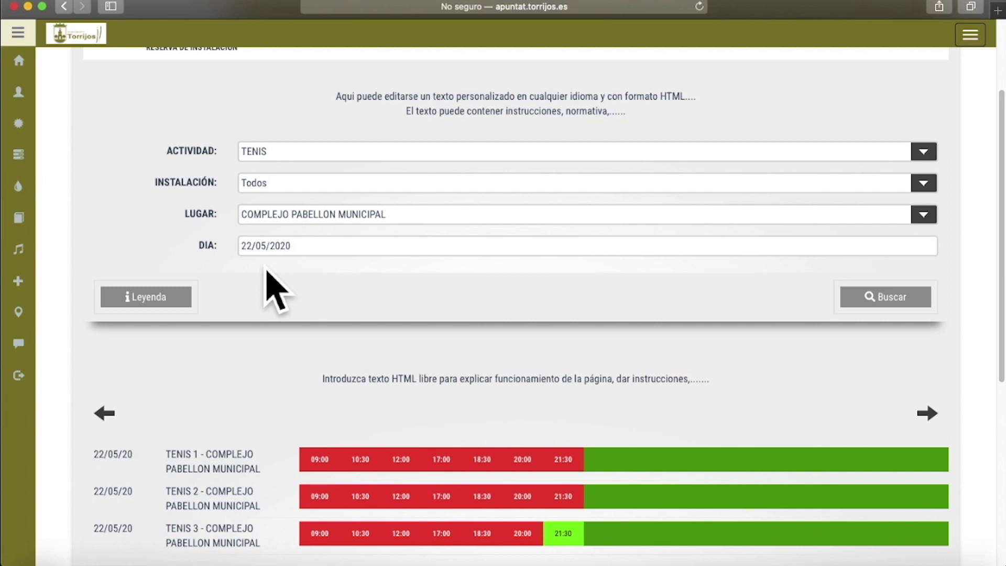
{"action": "scroll", "coordinate": [273, 290], "scroll_direction": "down", "scroll_amount": 1}
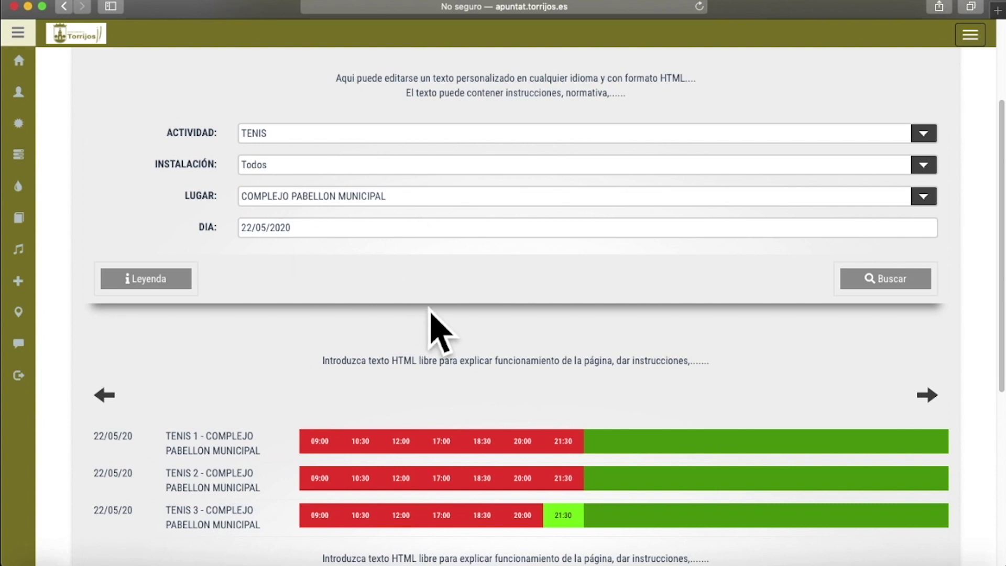
{"action": "scroll", "coordinate": [439, 335], "scroll_direction": "down", "scroll_amount": 1}
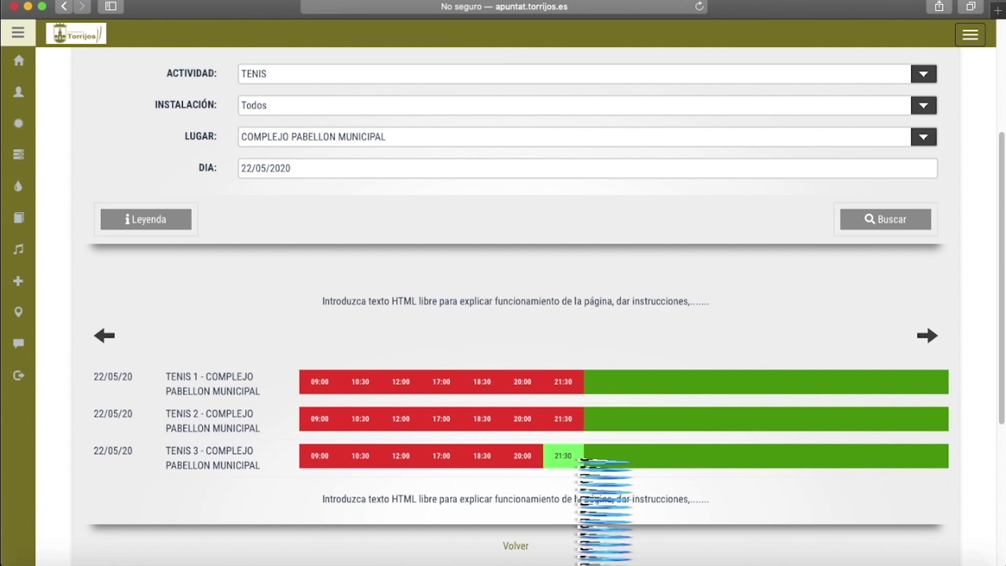
{"action": "left_click", "coordinate": [576, 462]}
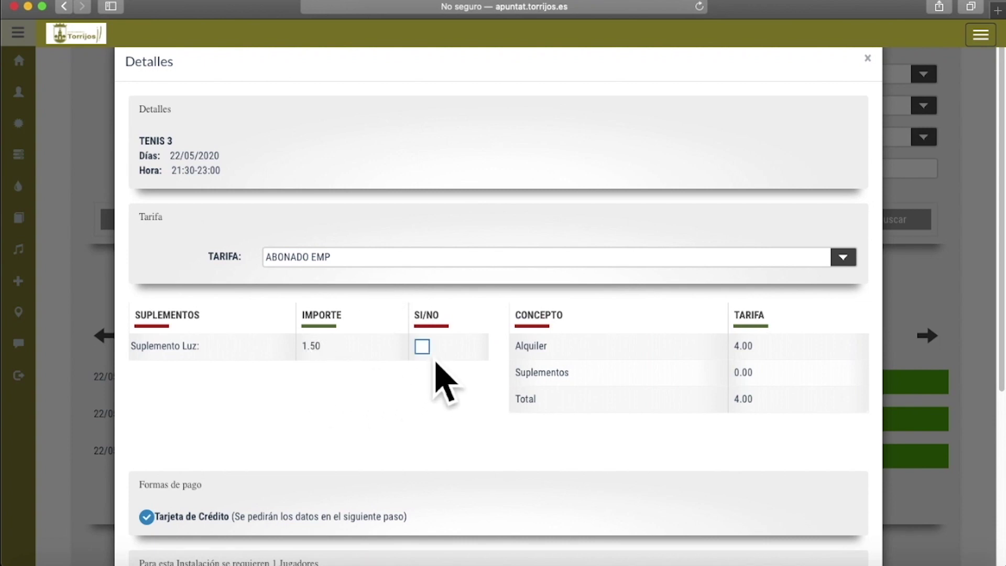
- Add the Suplemento Luz to the booking and review the tariff options, keeping ABONADO EMP
{"action": "scroll", "coordinate": [438, 367], "scroll_direction": "down", "scroll_amount": 2}
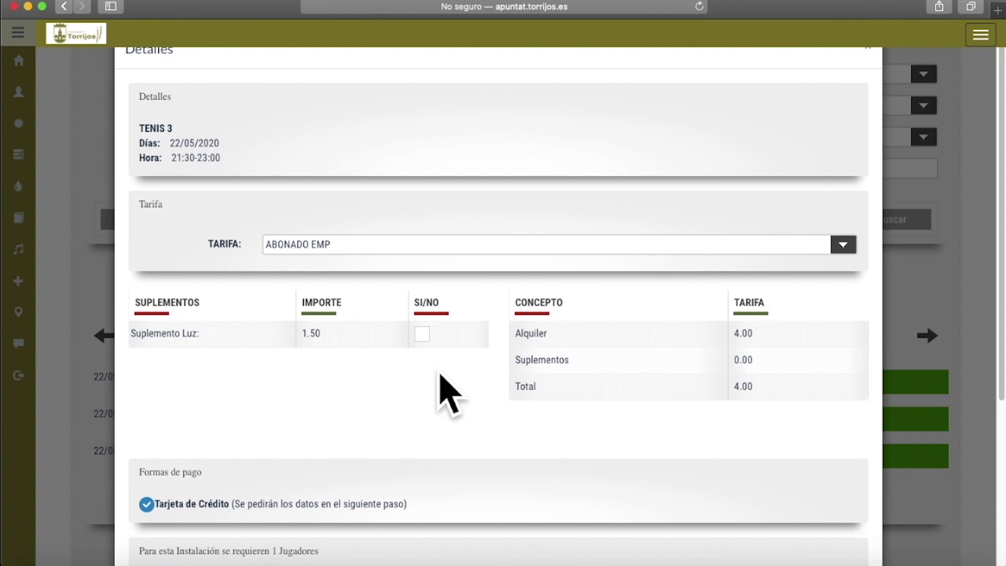
{"action": "left_click", "coordinate": [425, 338]}
{"action": "scroll", "coordinate": [433, 355], "scroll_direction": "down", "scroll_amount": 1}
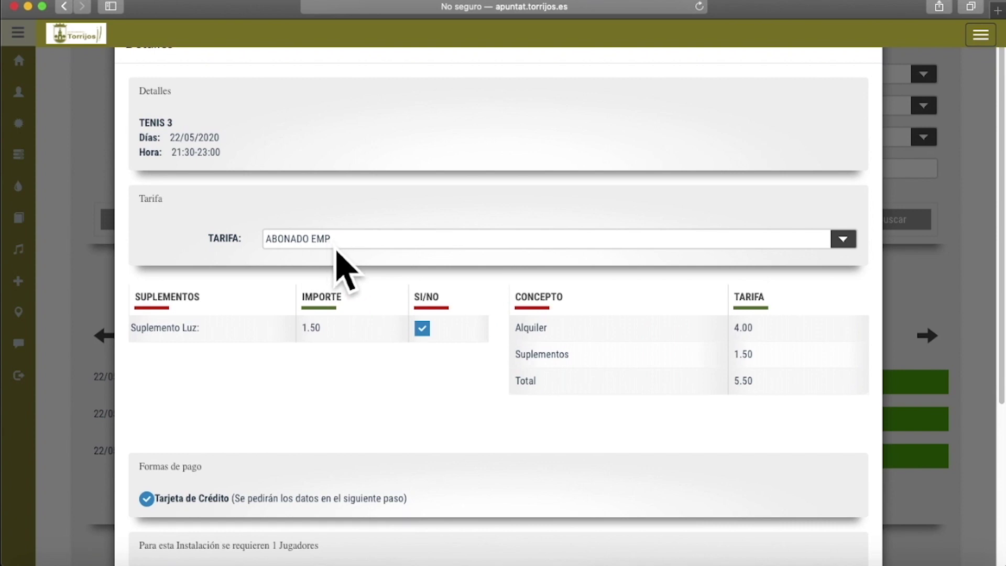
{"action": "left_click", "coordinate": [846, 243]}
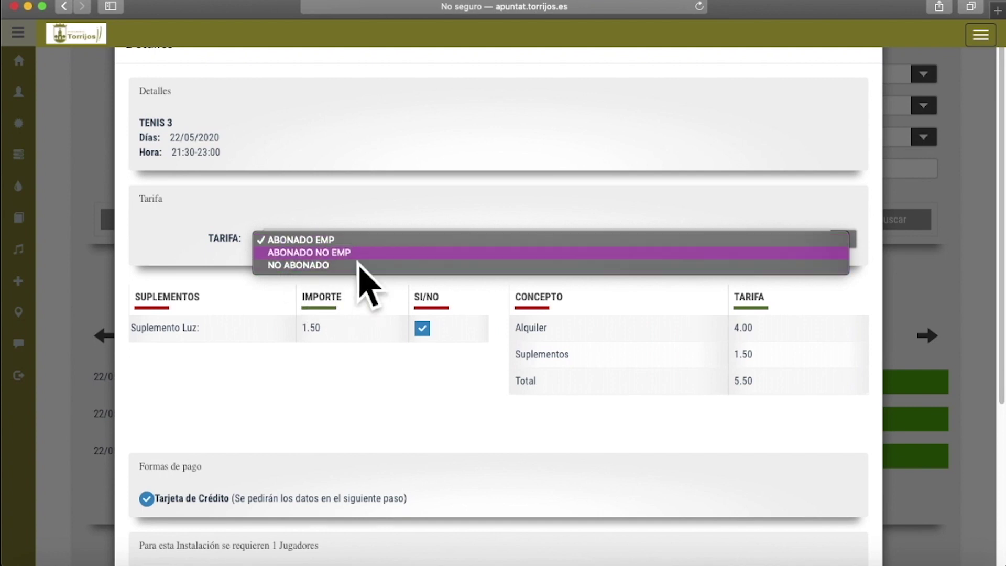
{"action": "left_click", "coordinate": [418, 207]}
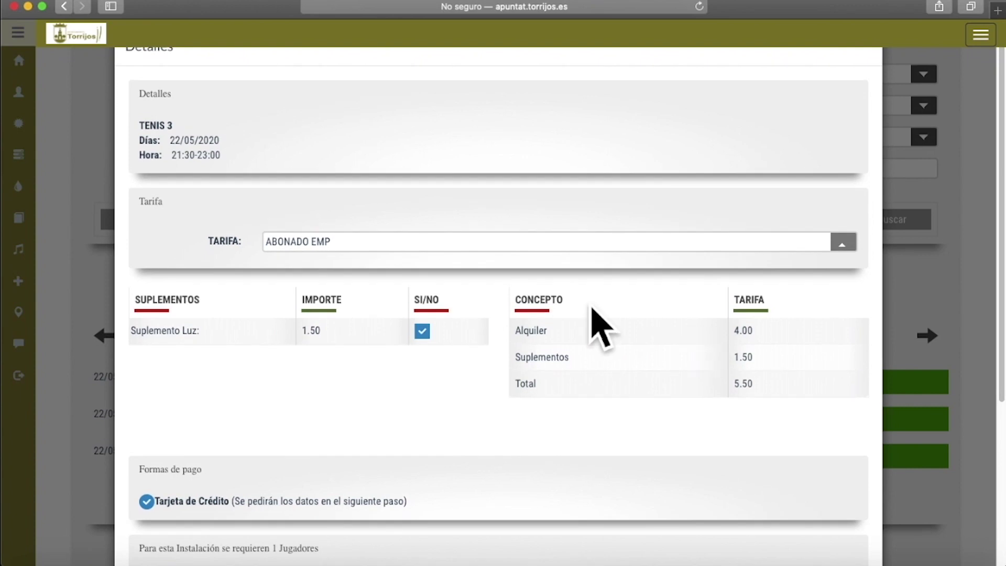
- Review the booking's cost, payment method and player details, and proceed with the TENIS 3 reservation to the card payment page
{"action": "scroll", "coordinate": [591, 314], "scroll_direction": "down", "scroll_amount": 3}
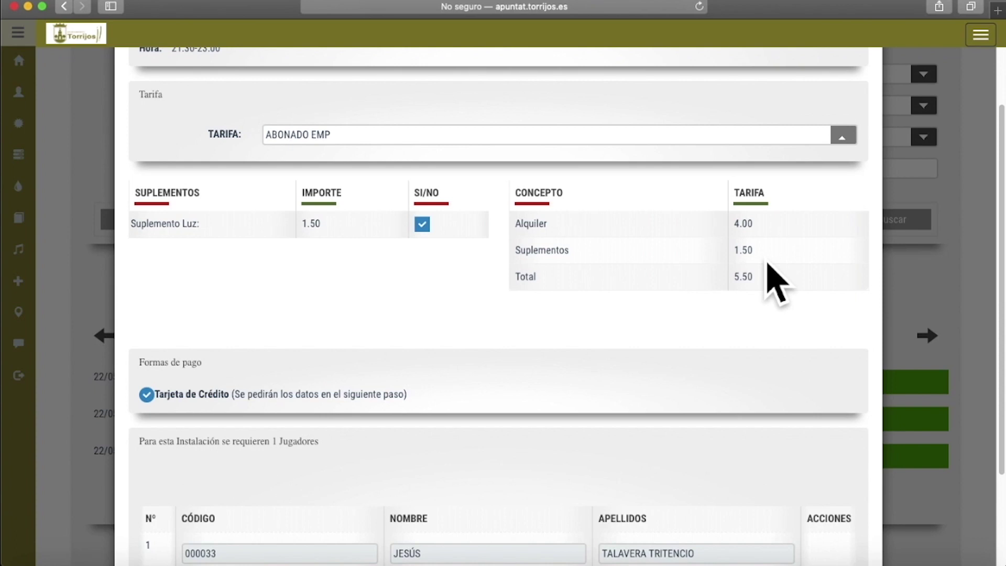
{"action": "scroll", "coordinate": [779, 325], "scroll_direction": "down", "scroll_amount": 2}
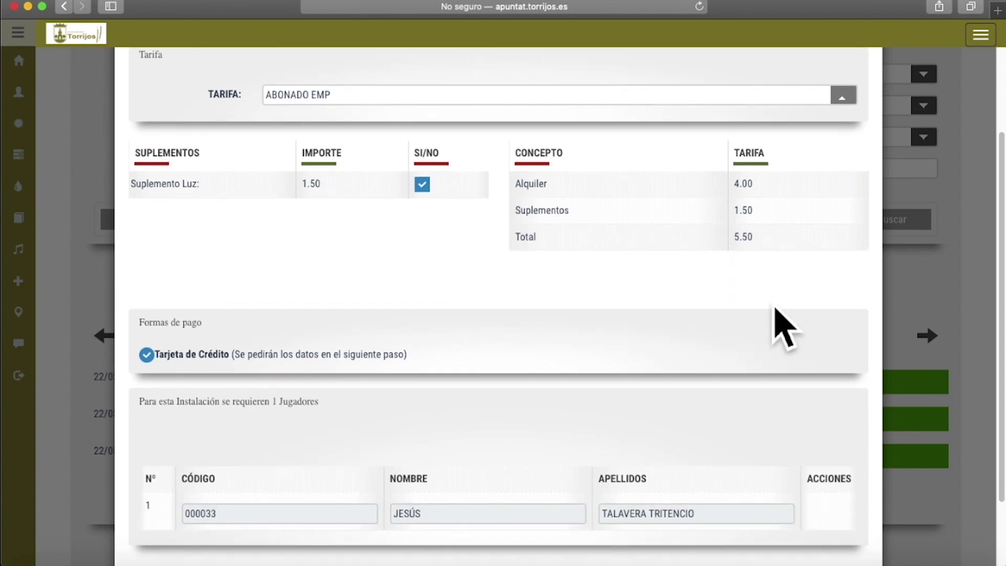
{"action": "scroll", "coordinate": [778, 323], "scroll_direction": "down", "scroll_amount": 5}
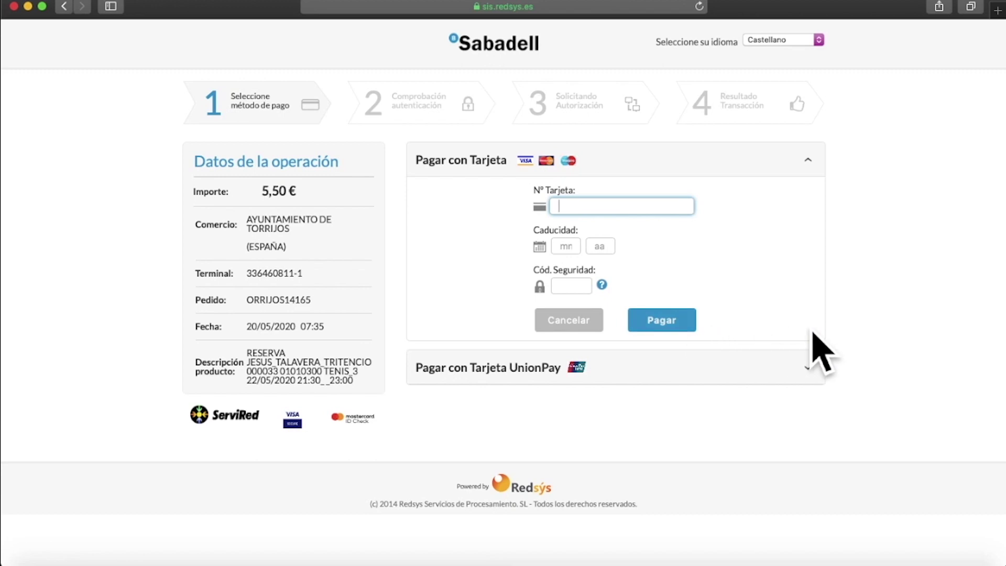
- Return from the payment page to Reserva de Instalación and display the options under Mis Consultas
{"action": "left_click", "coordinate": [66, 7]}
{"action": "scroll", "coordinate": [333, 293], "scroll_direction": "down", "scroll_amount": 2}
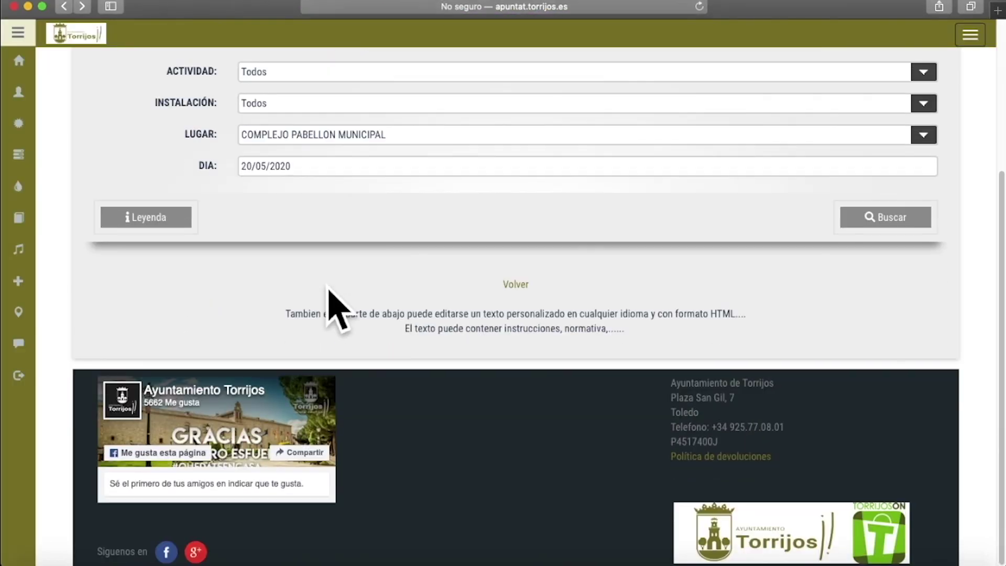
{"action": "scroll", "coordinate": [329, 293], "scroll_direction": "up", "scroll_amount": 1}
{"action": "scroll", "coordinate": [293, 200], "scroll_direction": "up", "scroll_amount": 5}
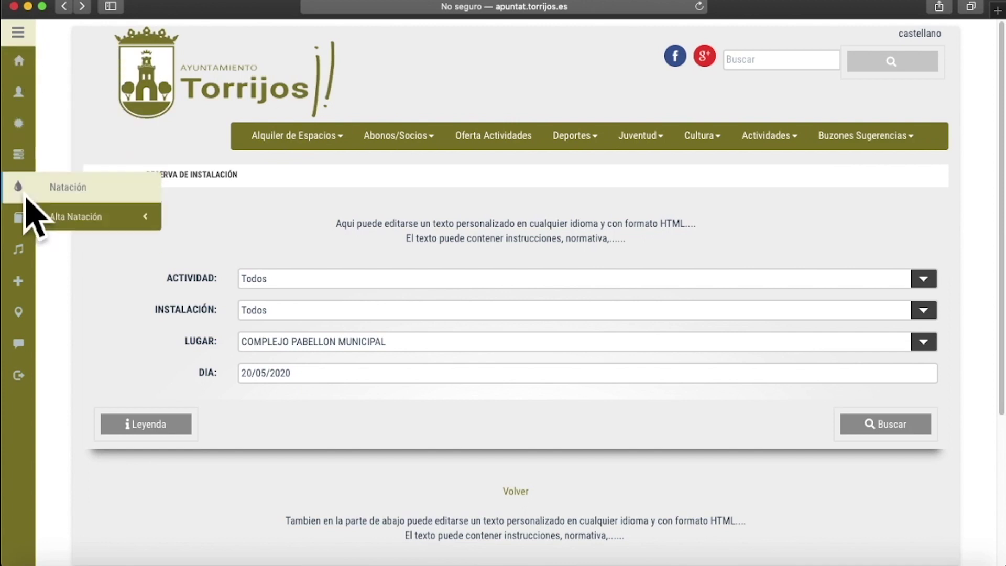
{"action": "mouse_move", "coordinate": [40, 101]}
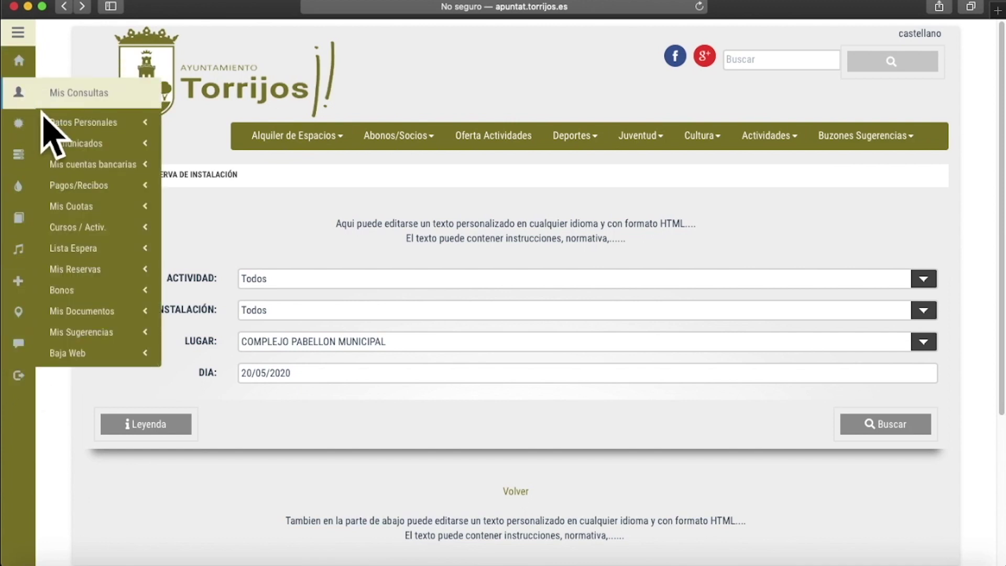